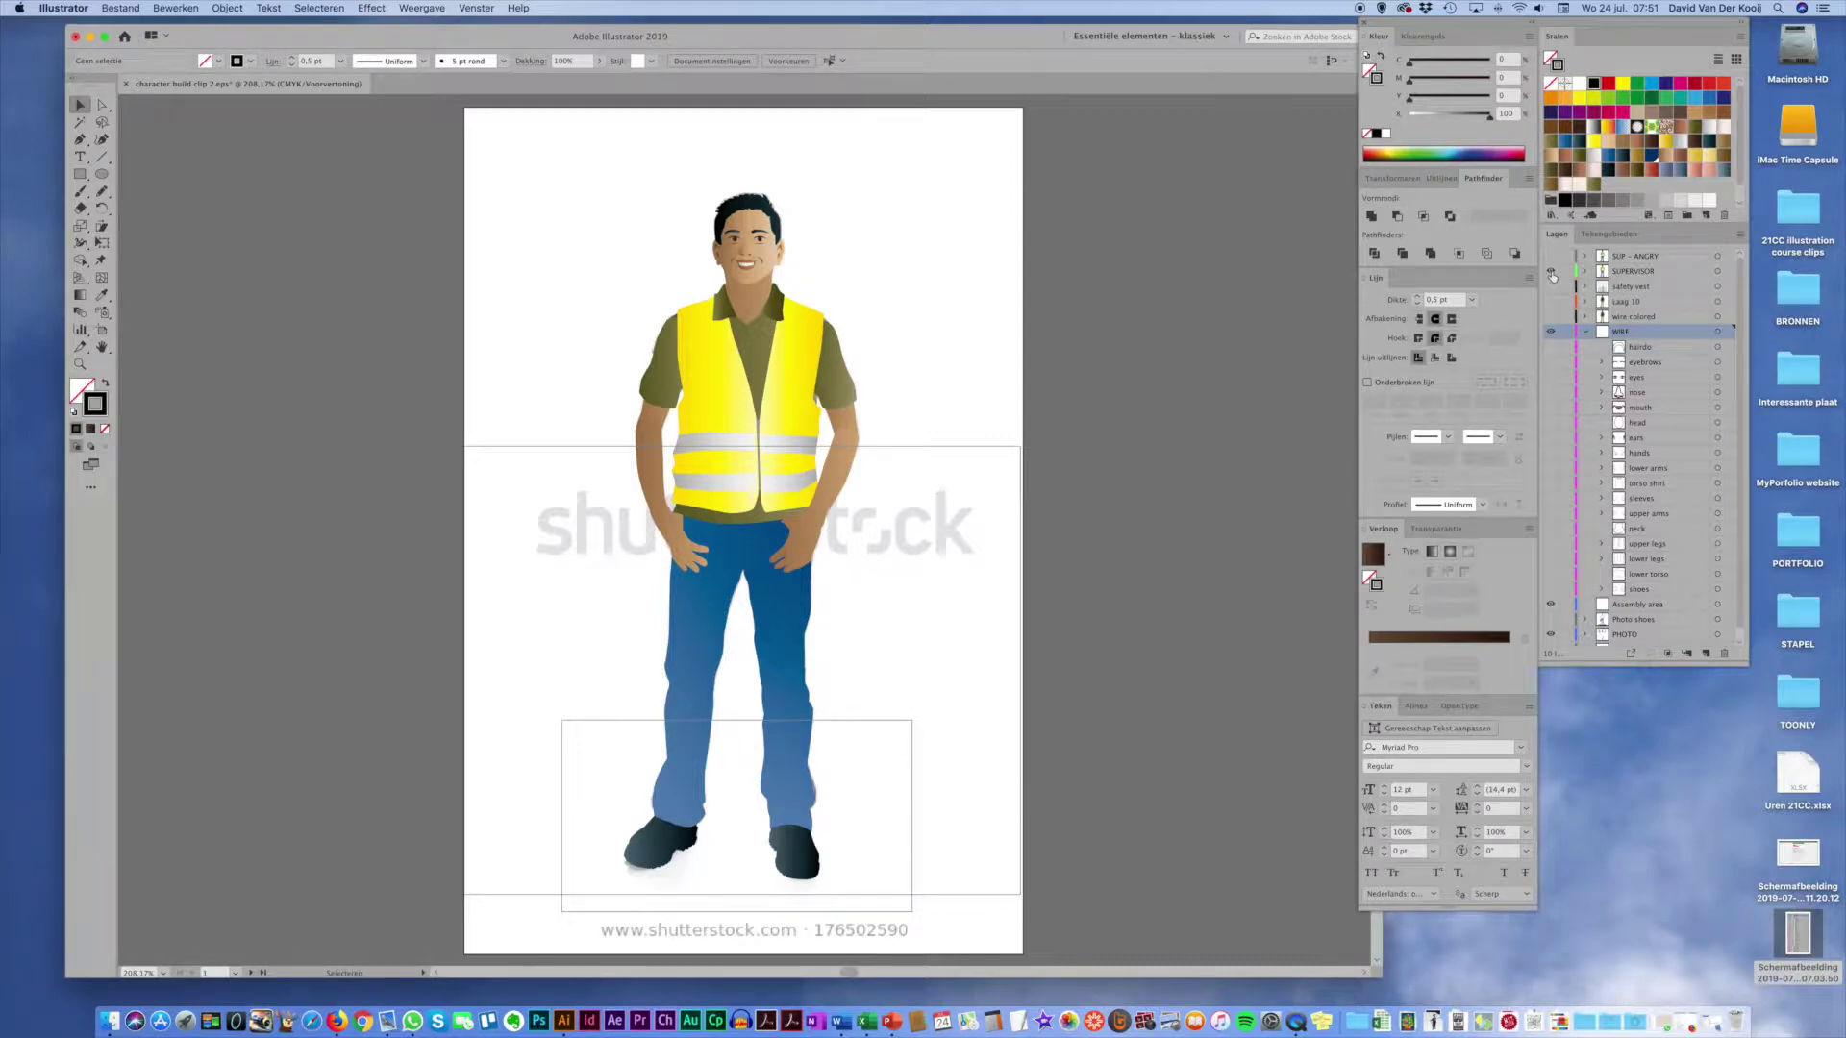
Step: Hide the finished character and show the shoes, torso, leg, neck, arm, sleeve and shirt outlines
left_click(1551, 273)
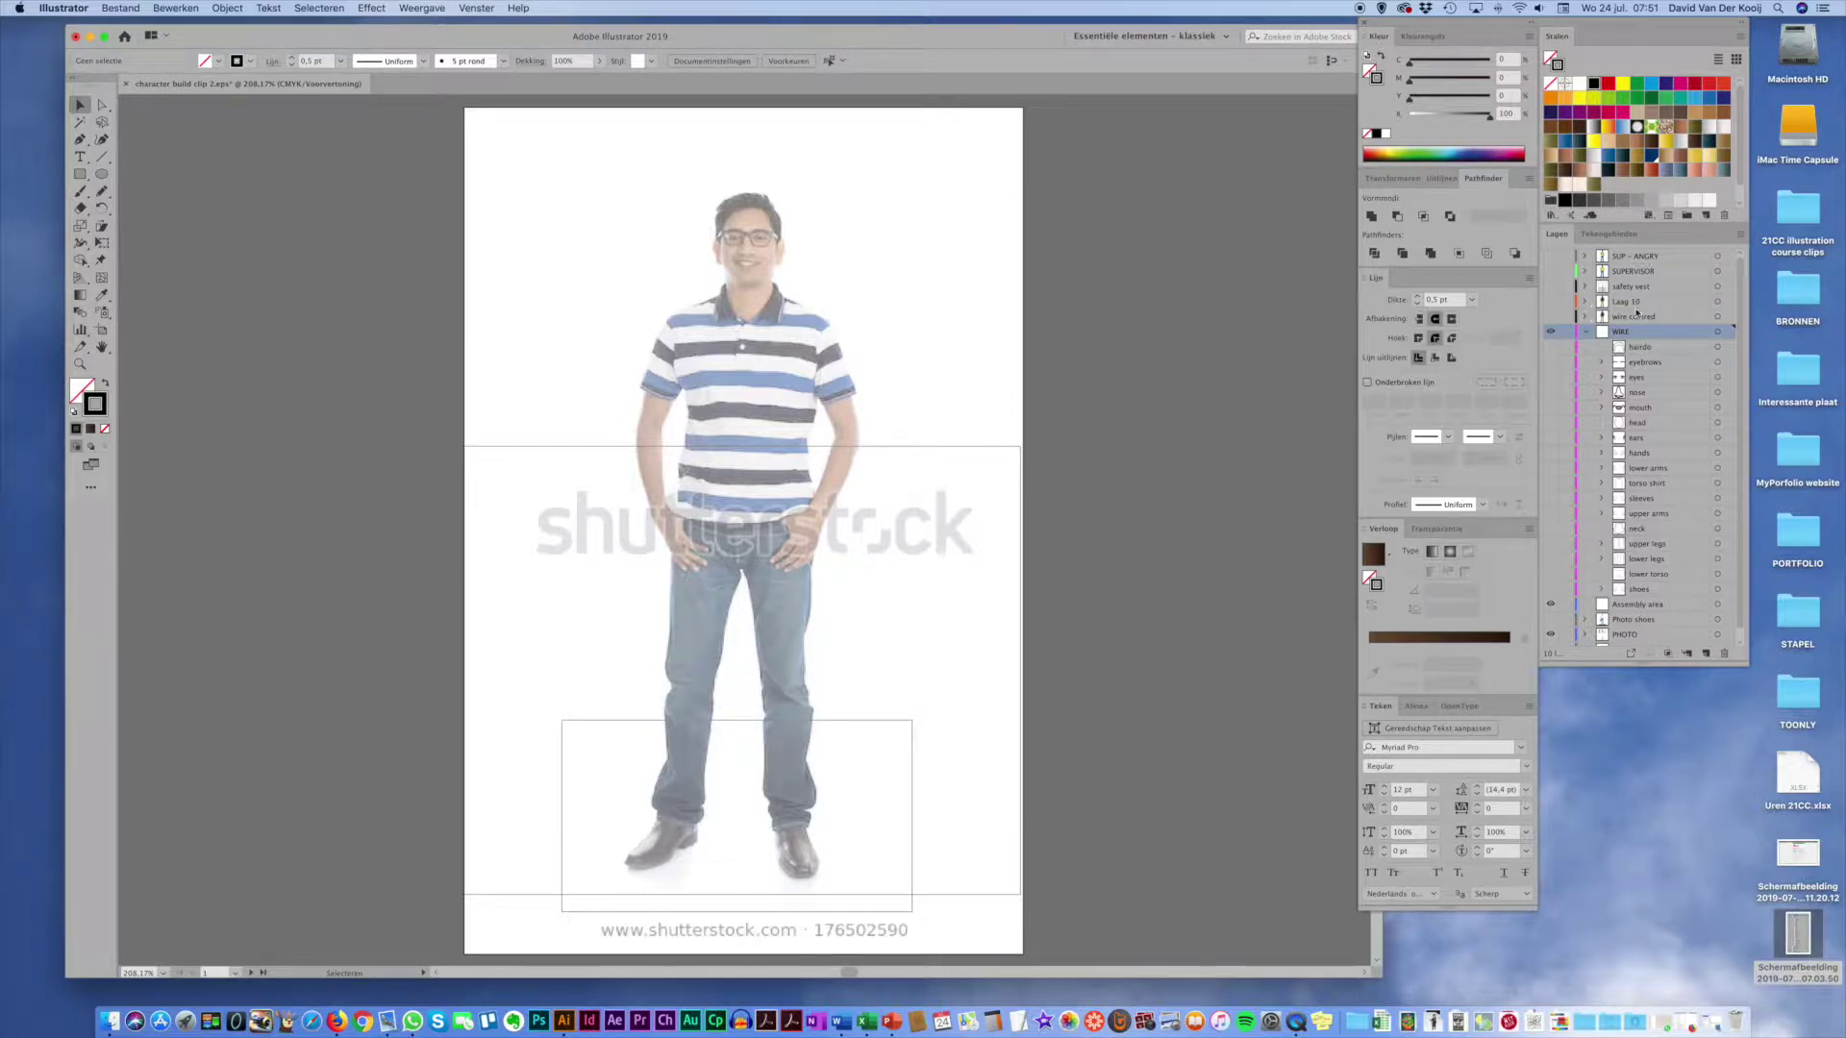
left_click(1550, 590)
left_click(1550, 574)
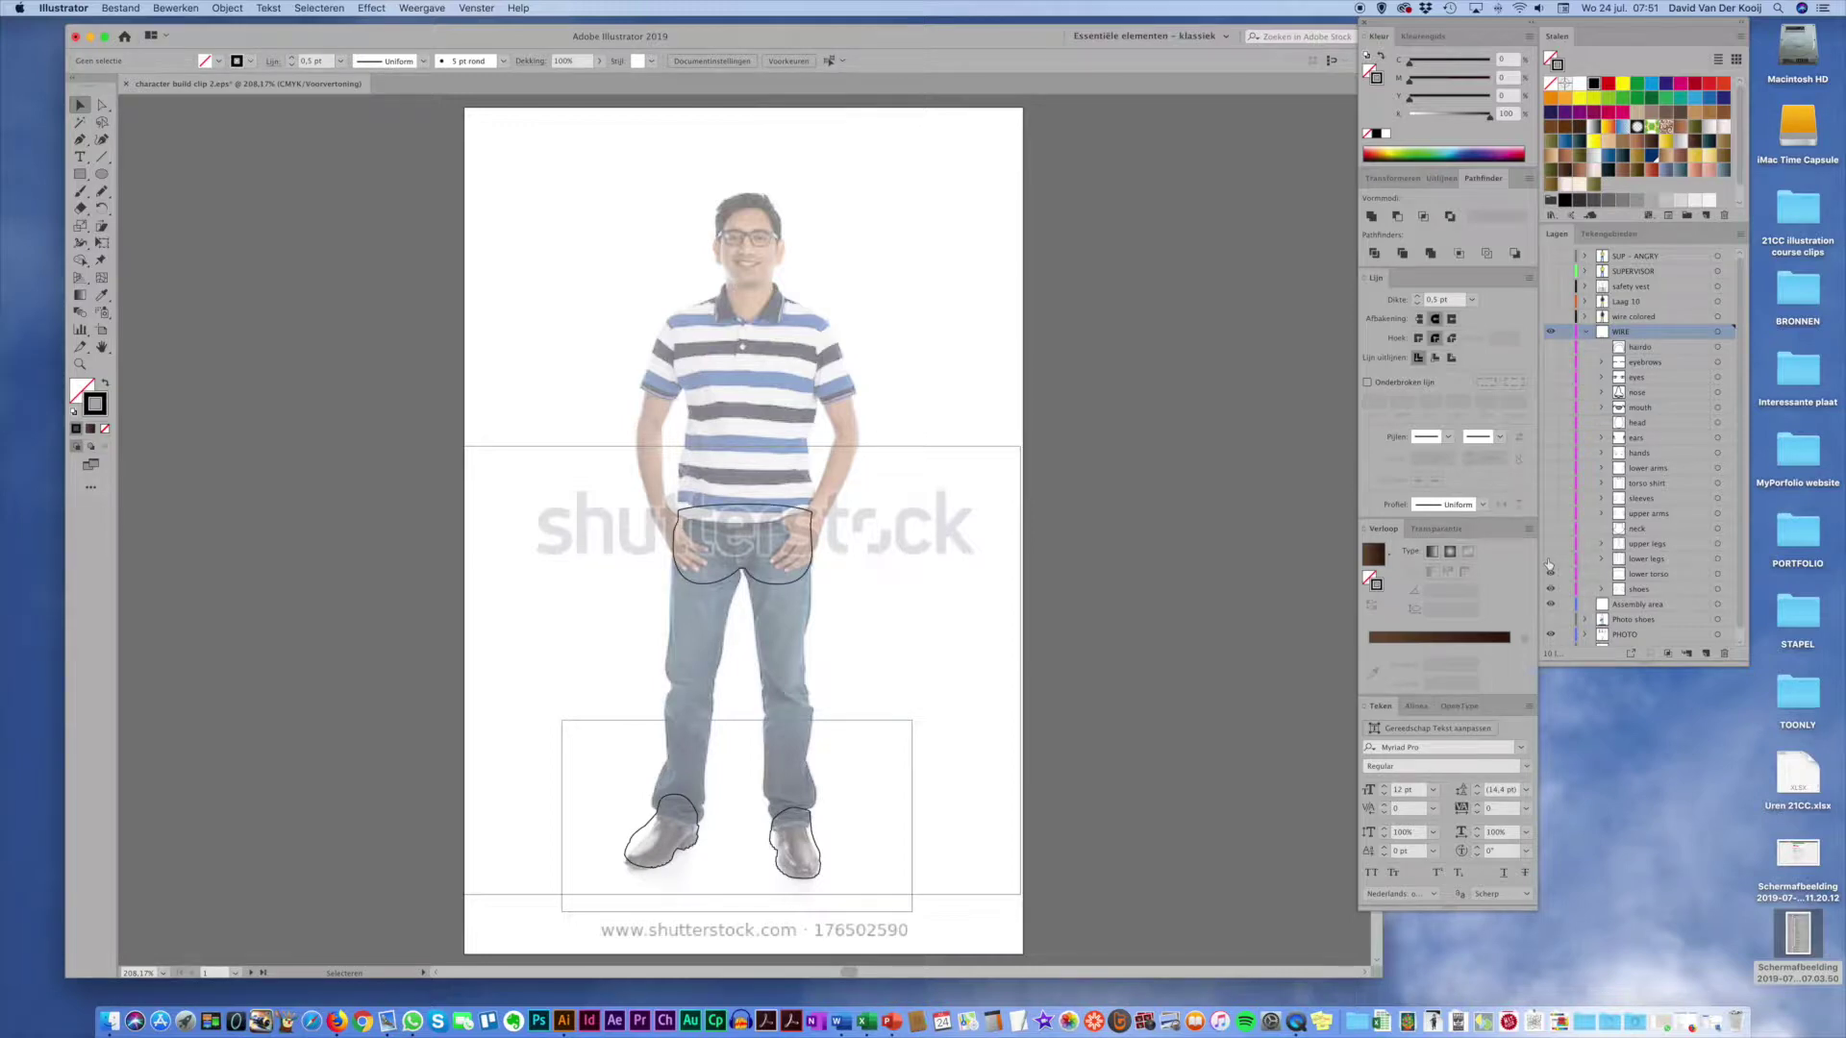
left_click(1550, 559)
left_click(1550, 544)
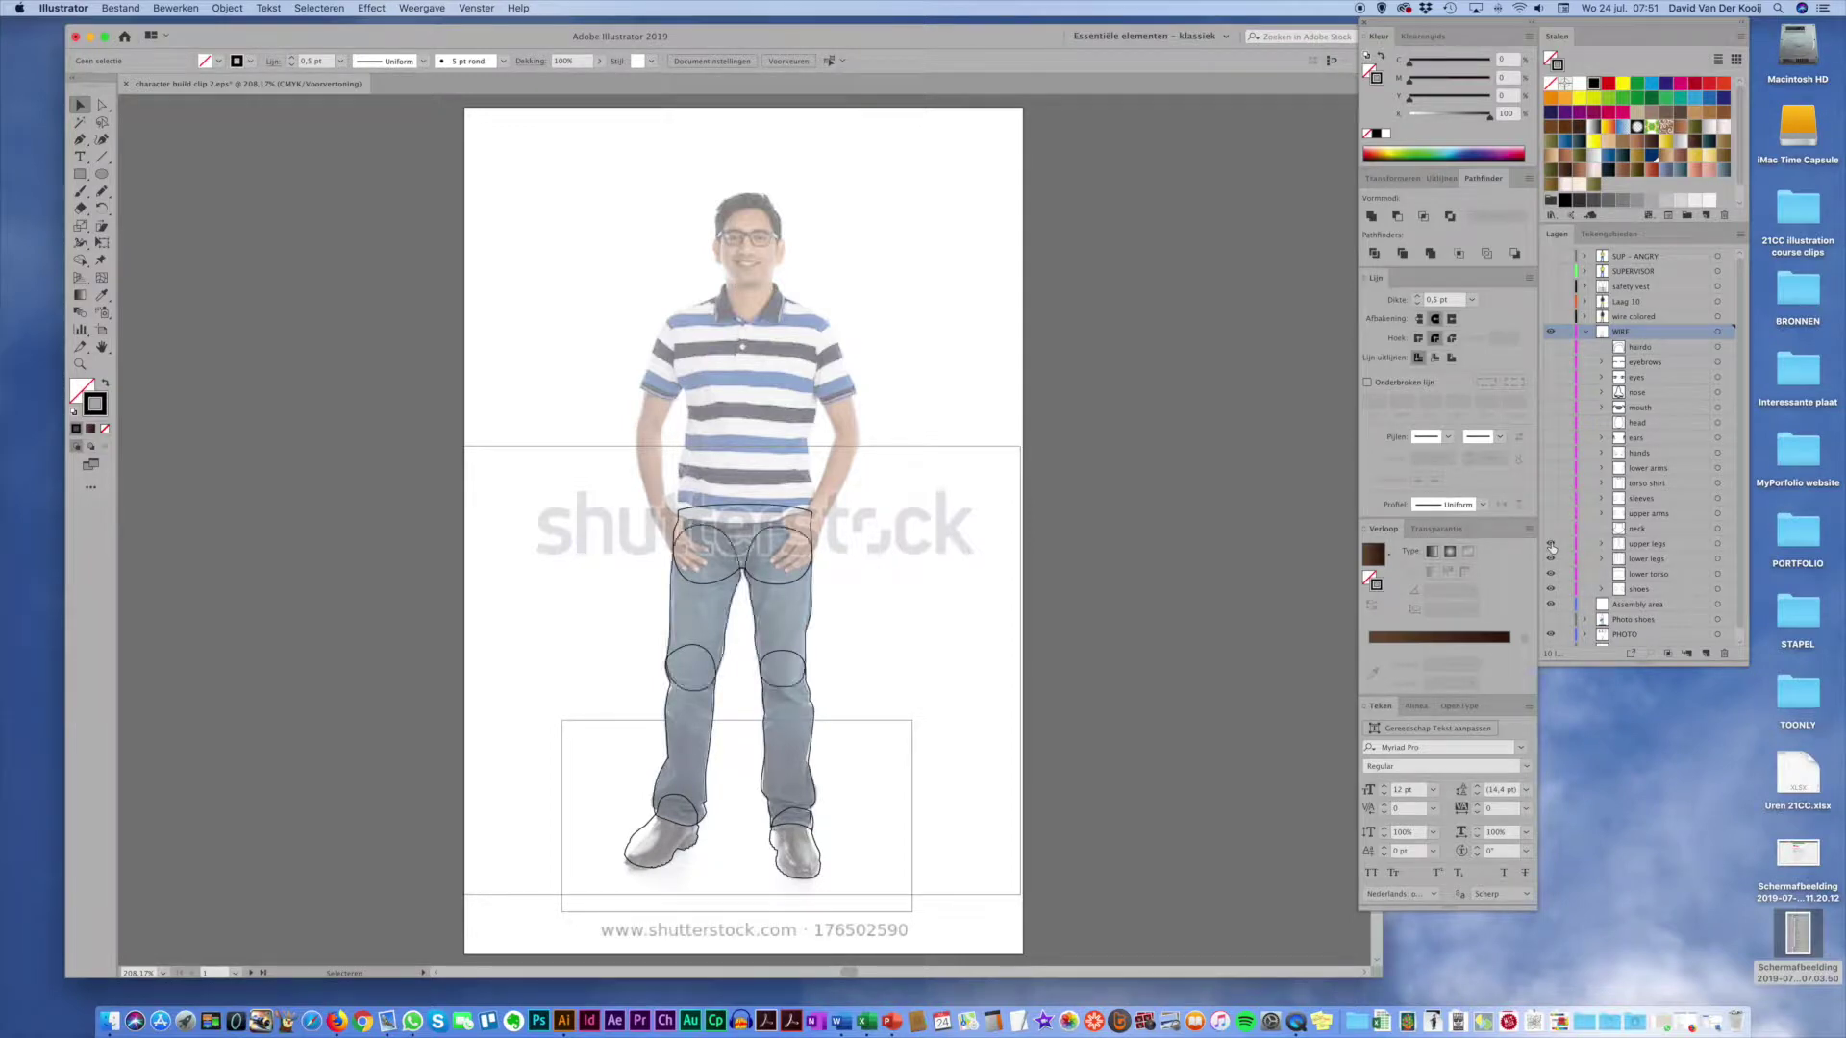
left_click(1550, 529)
left_click(1549, 513)
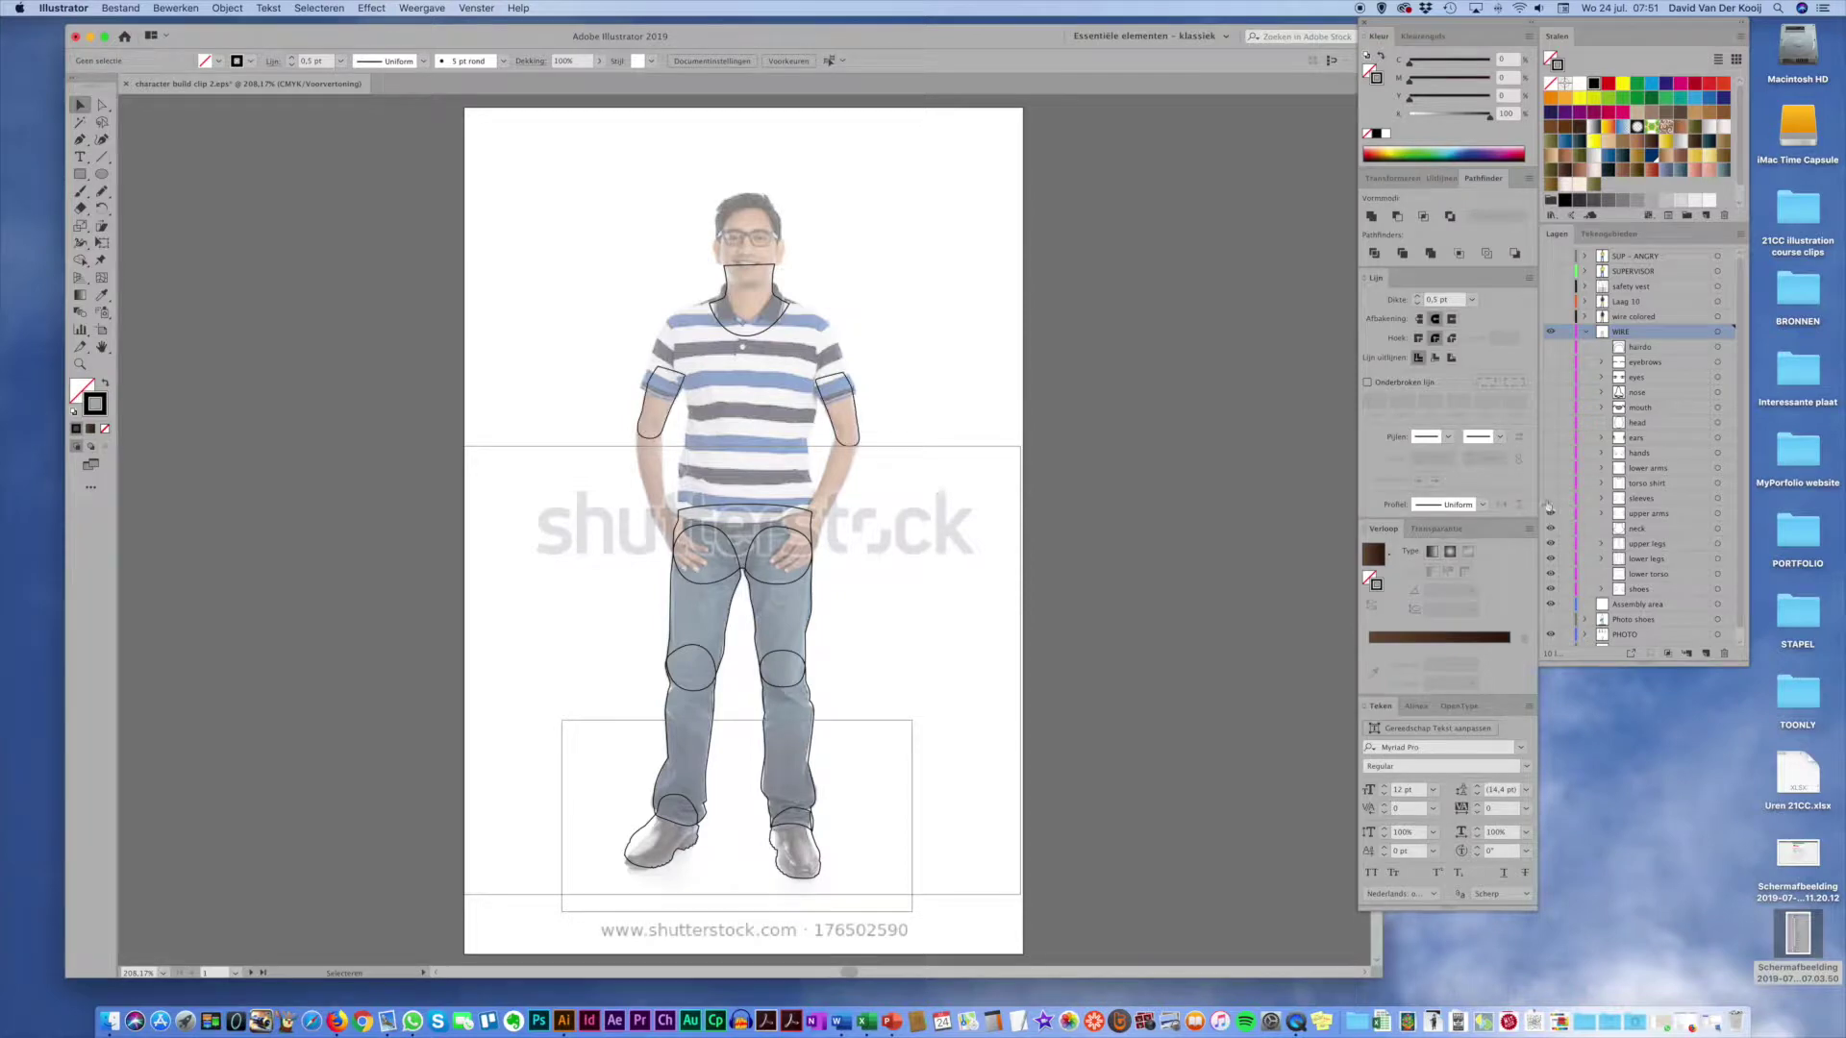
left_click(1551, 498)
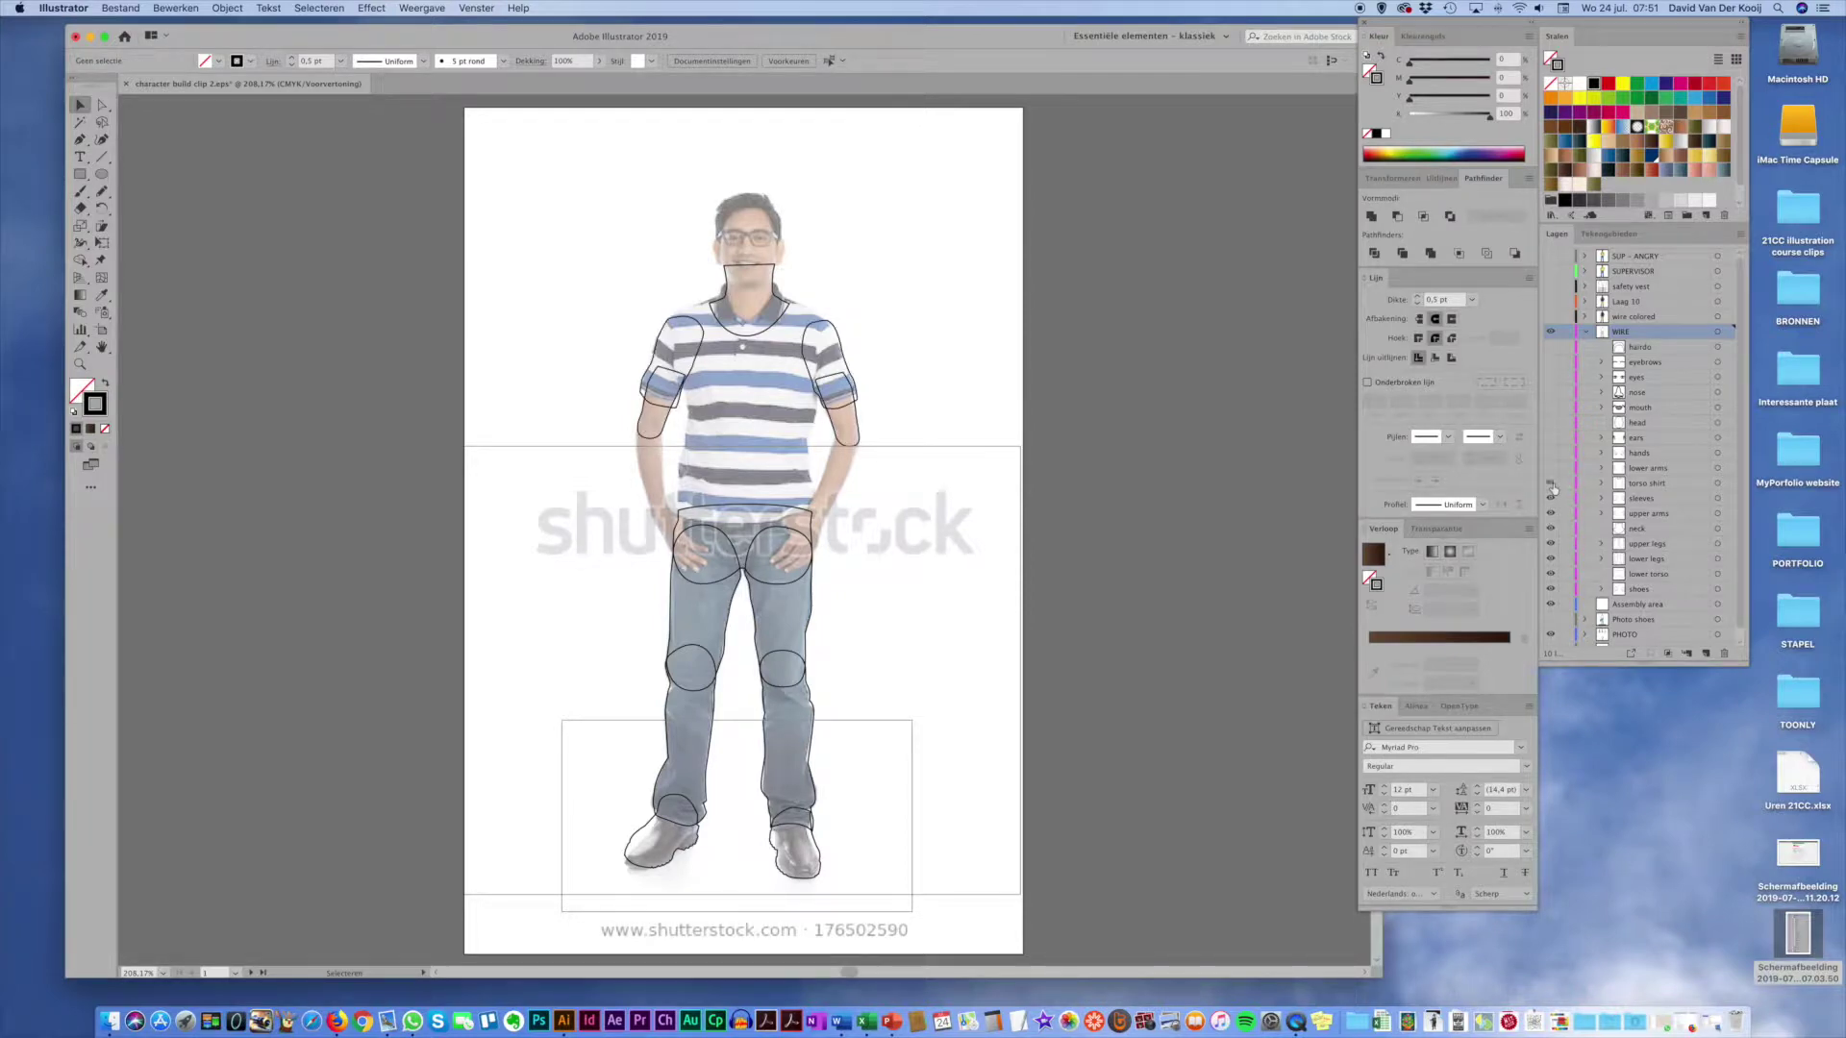
left_click(1550, 483)
Step: Show the lower arm, hand, ear, head, mouth, nose, eye, eyebrow and hairdo outlines
left_click(1550, 466)
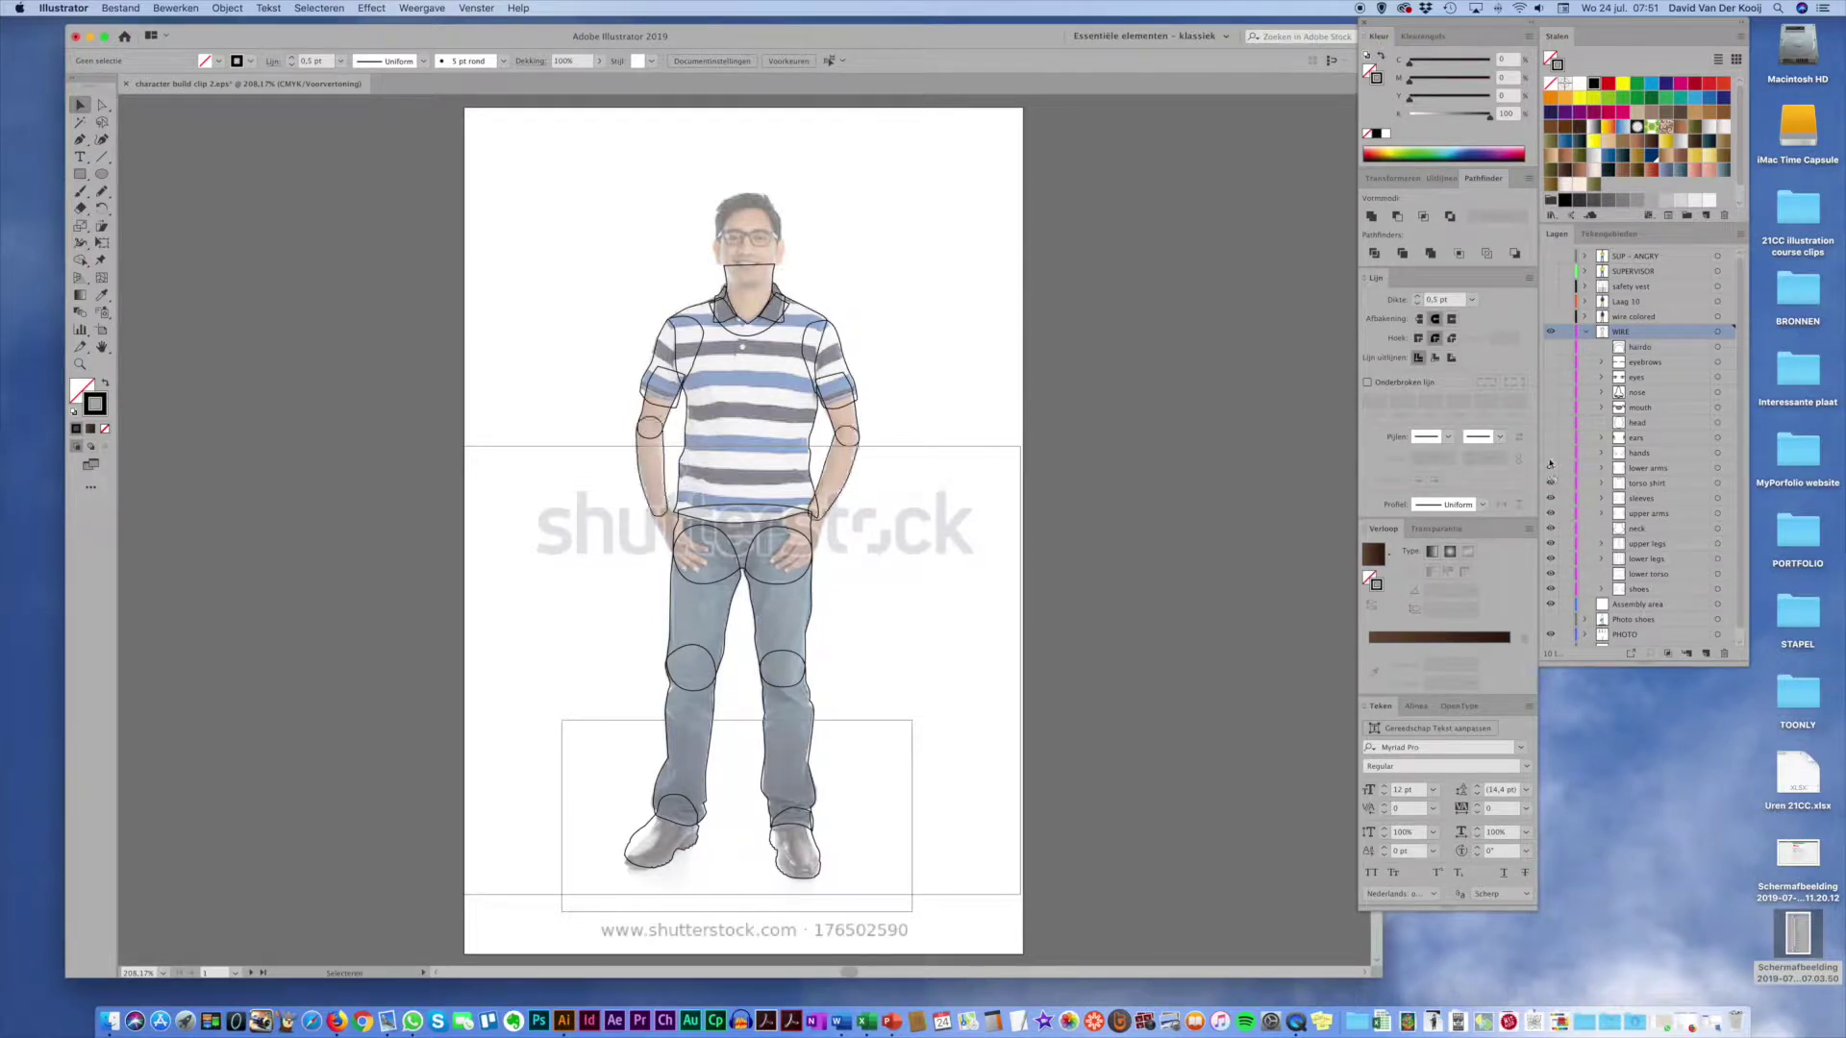
left_click(1549, 453)
left_click(1553, 438)
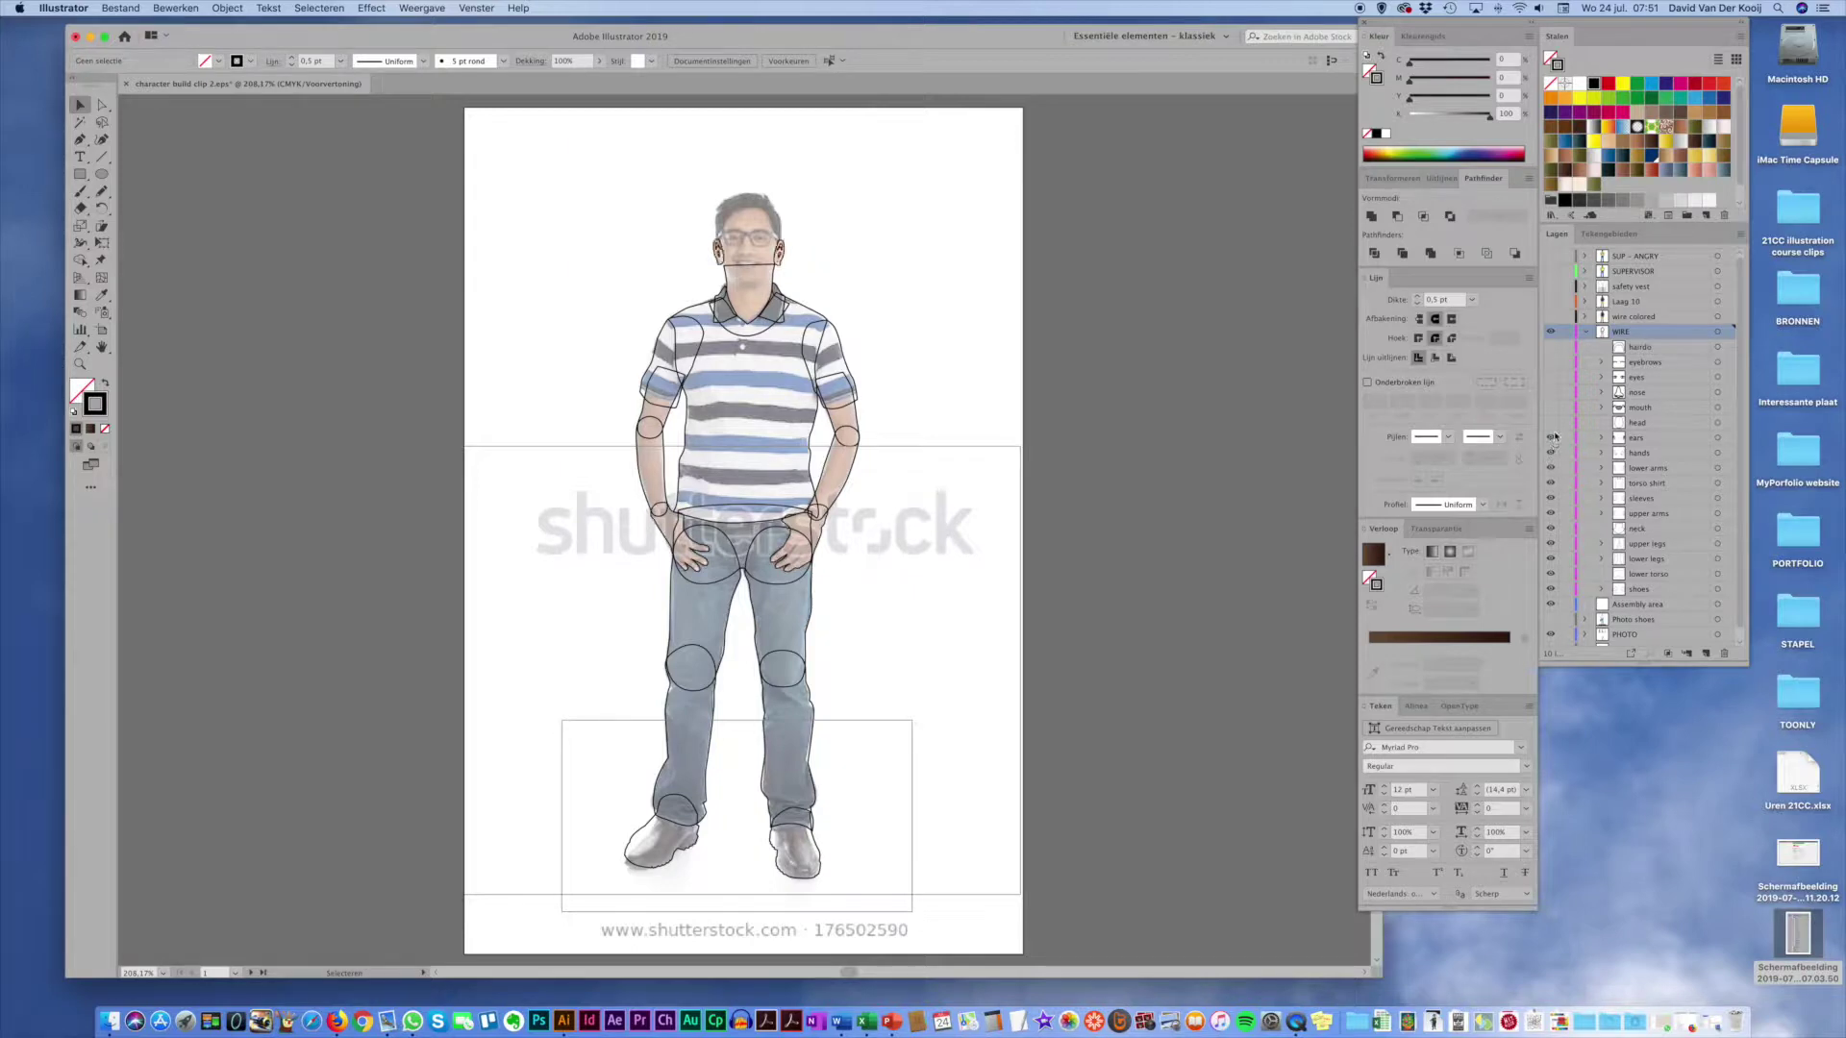
left_click(1550, 422)
left_click(1549, 408)
left_click(1550, 393)
left_click(1551, 377)
left_click(1550, 362)
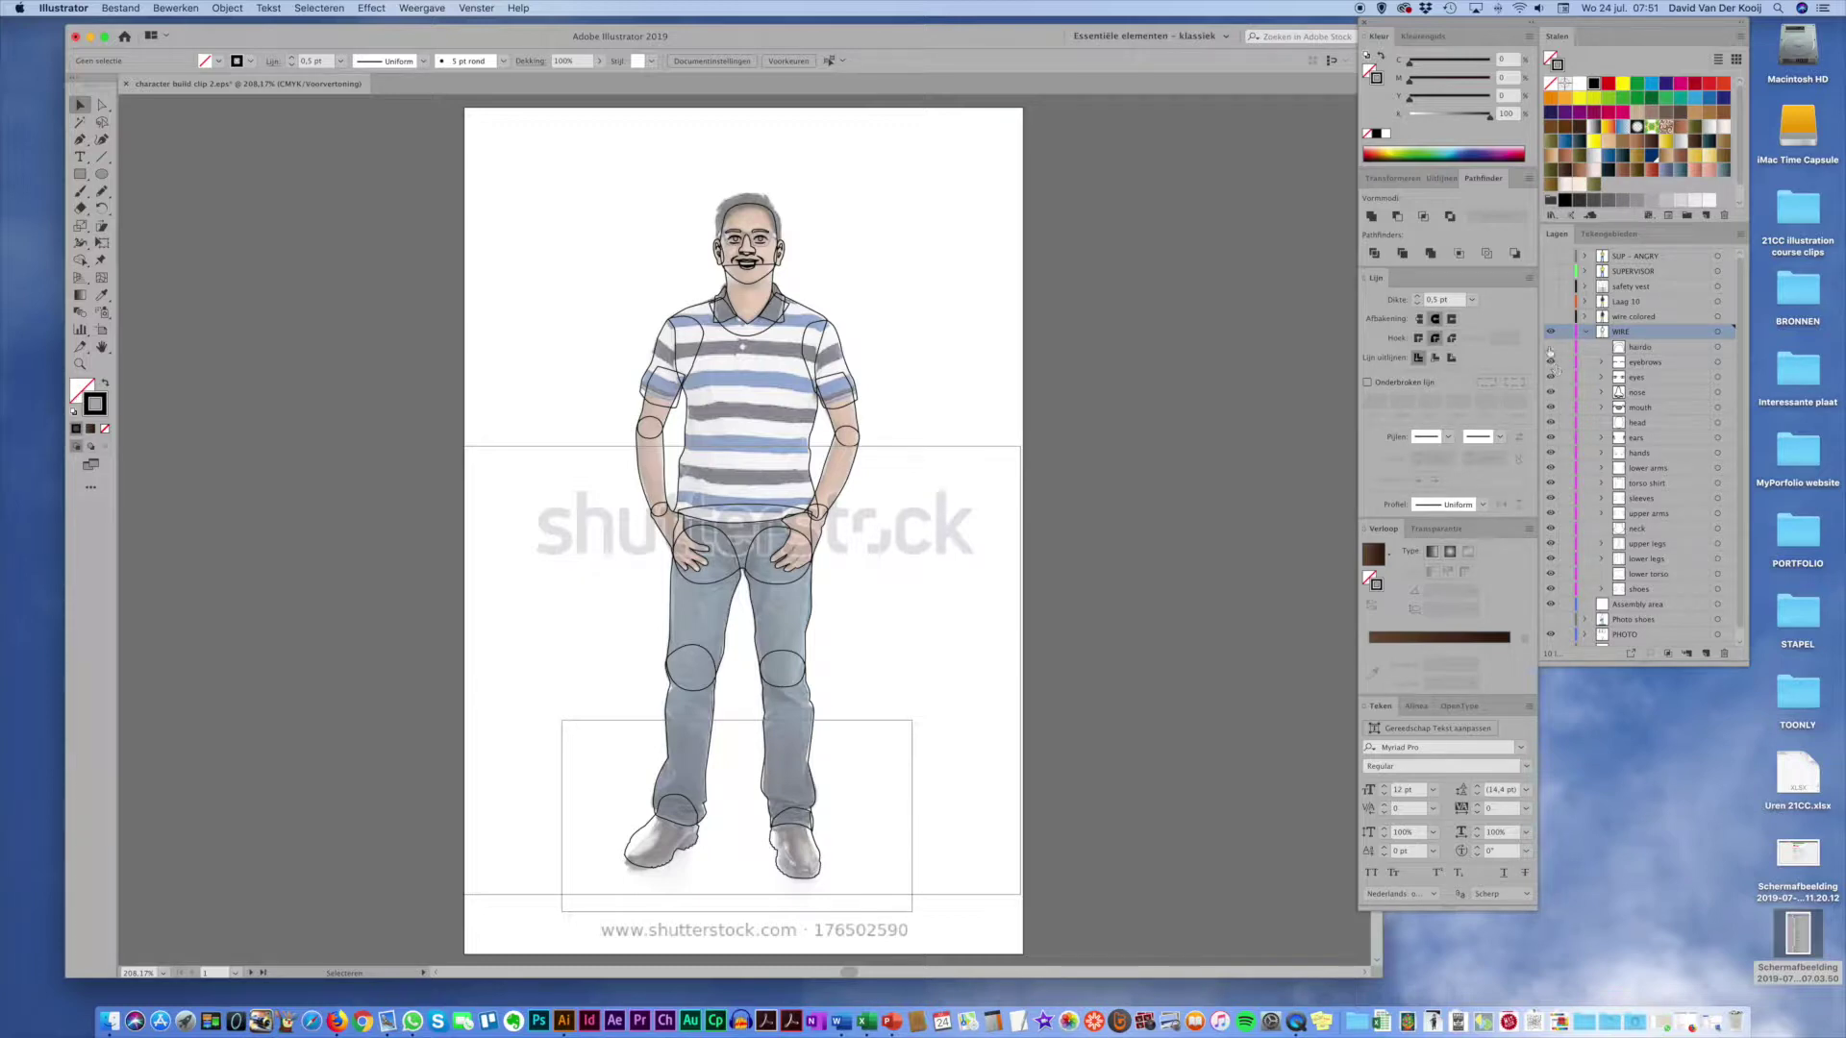
left_click(1551, 347)
Step: Turn on the 'wire colored' fill layer and the 'Laag 10' layer
left_click(1550, 317)
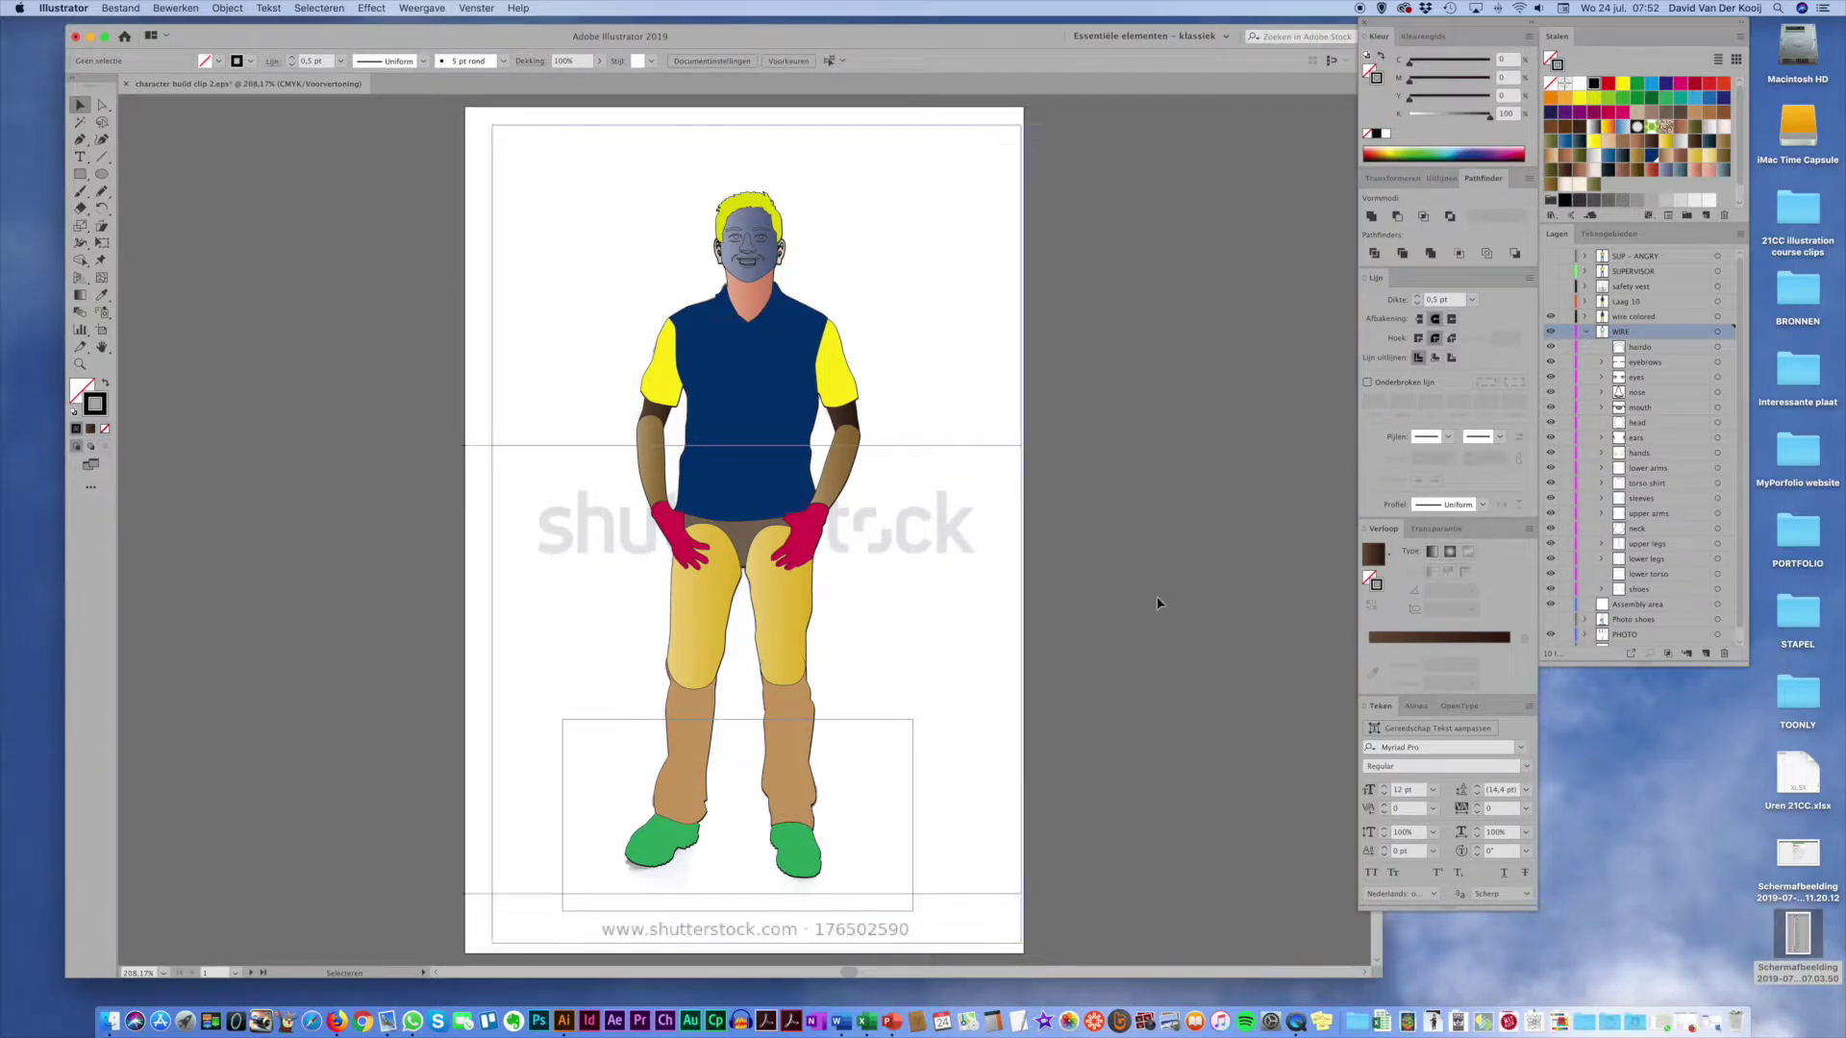
left_click(1549, 301)
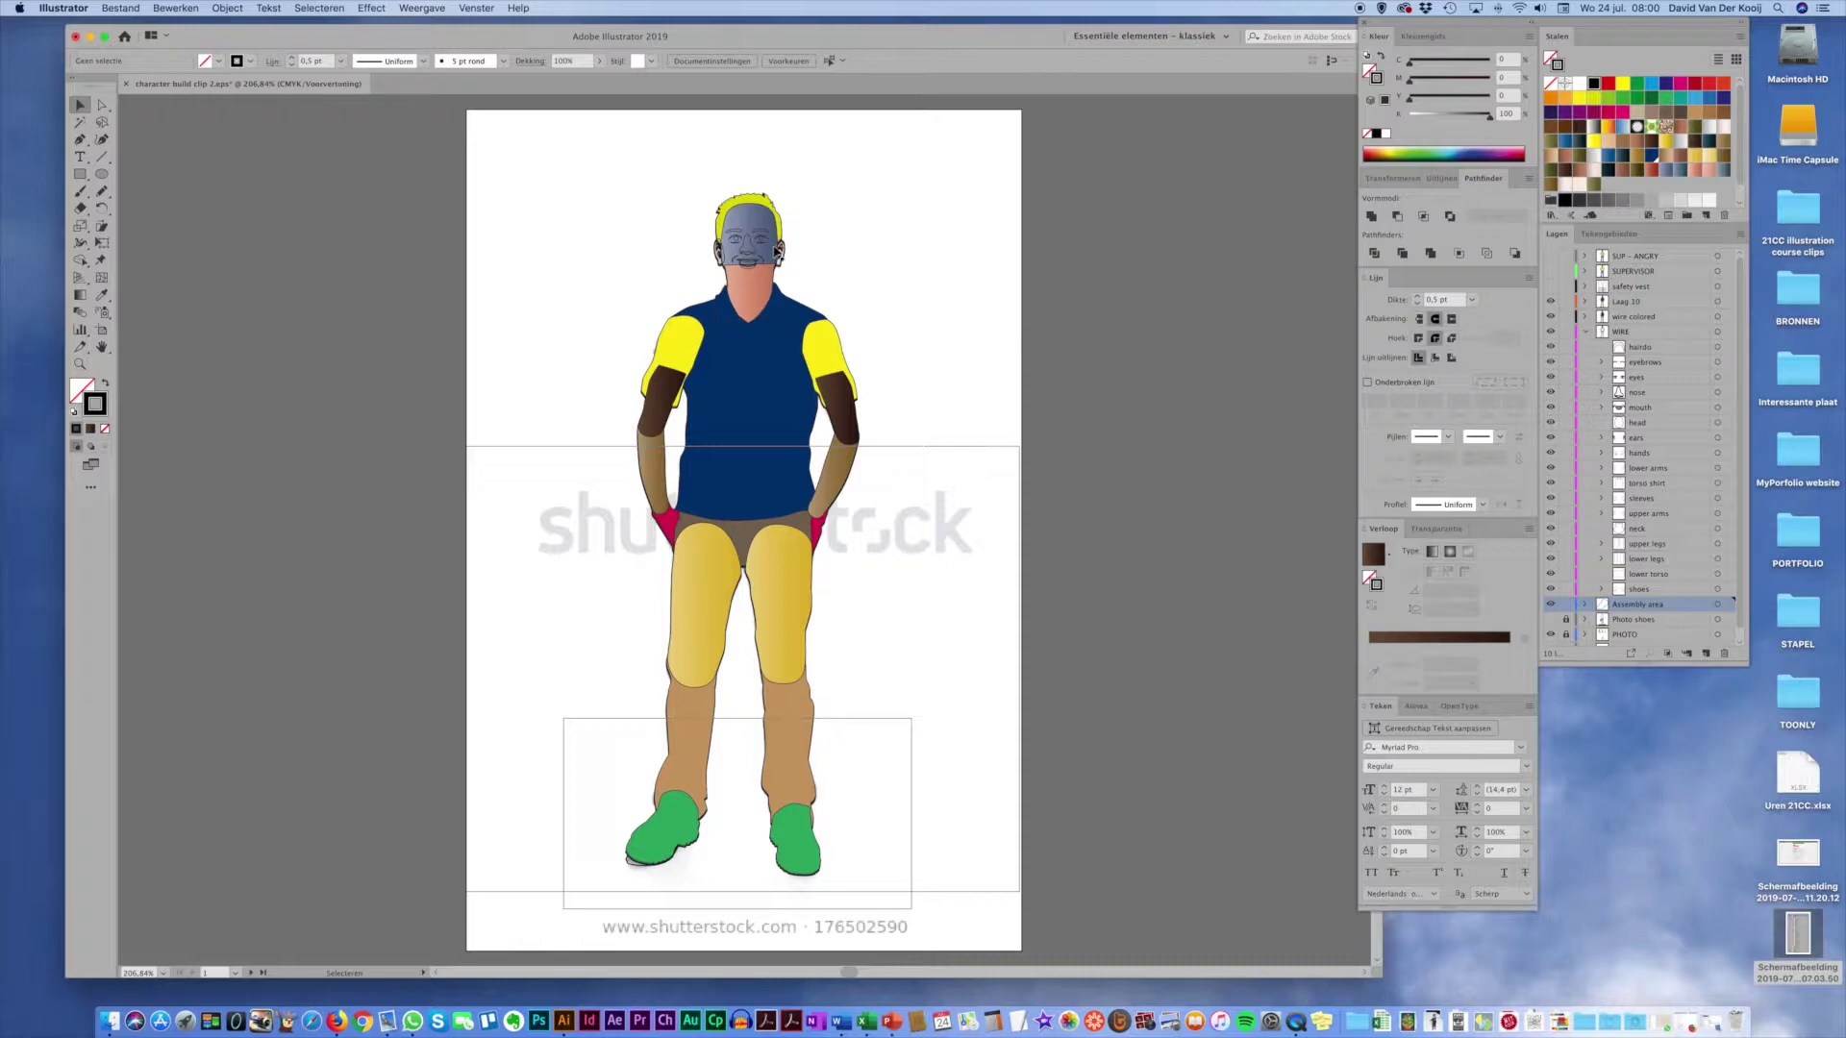
Step: Hide the WIRE line-art layer and the SUPERVISOR artwork so only the photo shows
left_click(1550, 272)
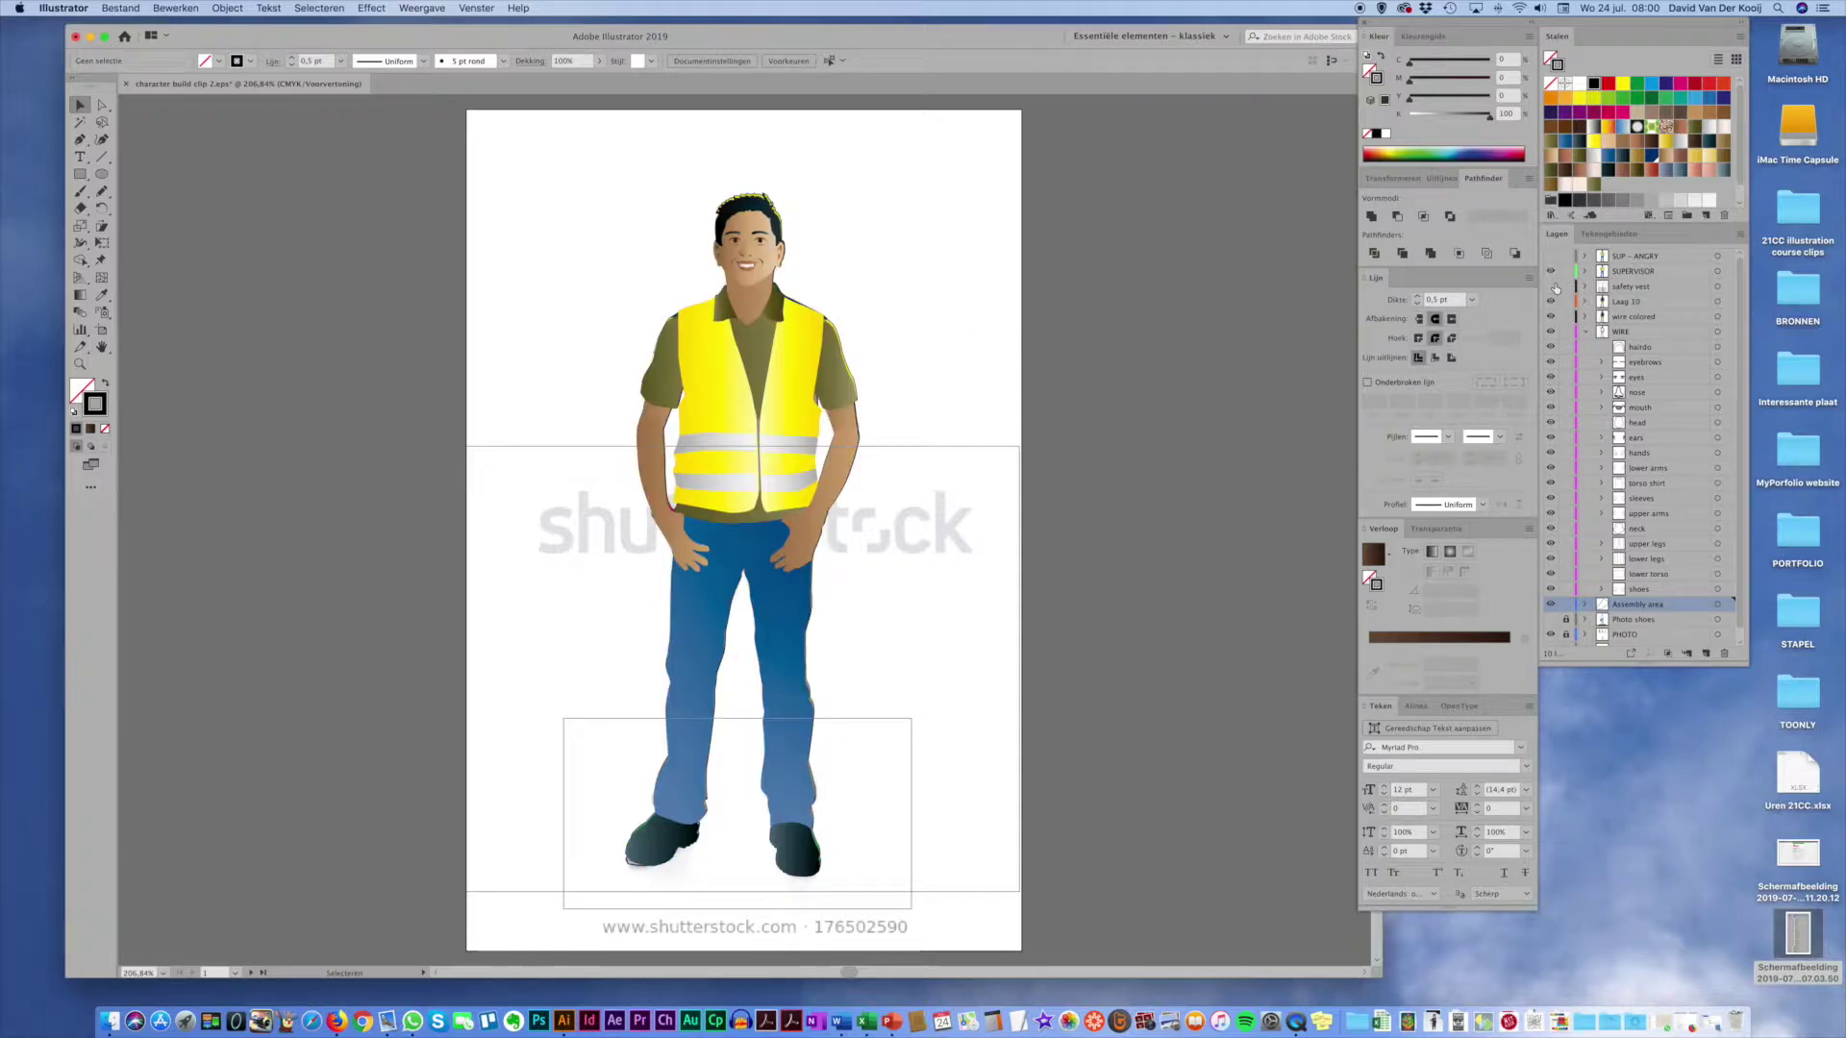
left_click(1550, 332)
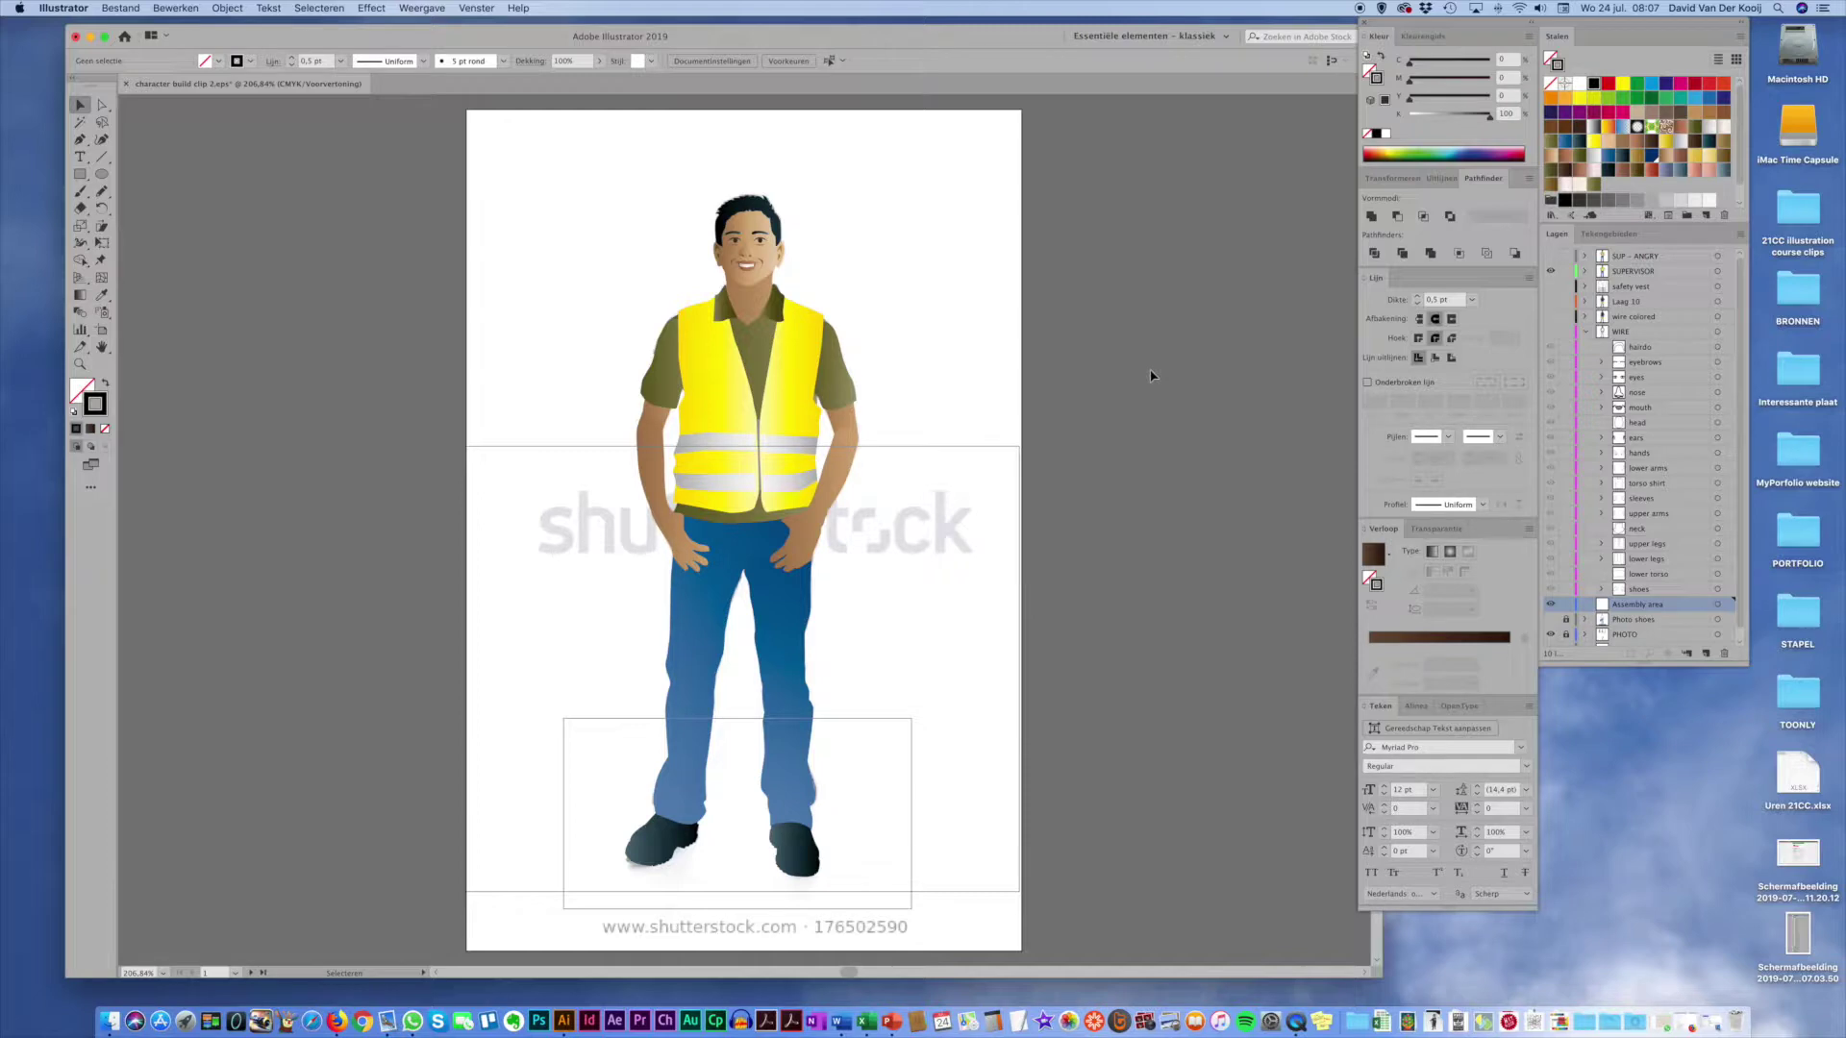
left_click(1550, 272)
Step: Zoom to the shoes artboard and begin a Pen outline of the left shoe from hem to heel
left_click(1597, 236)
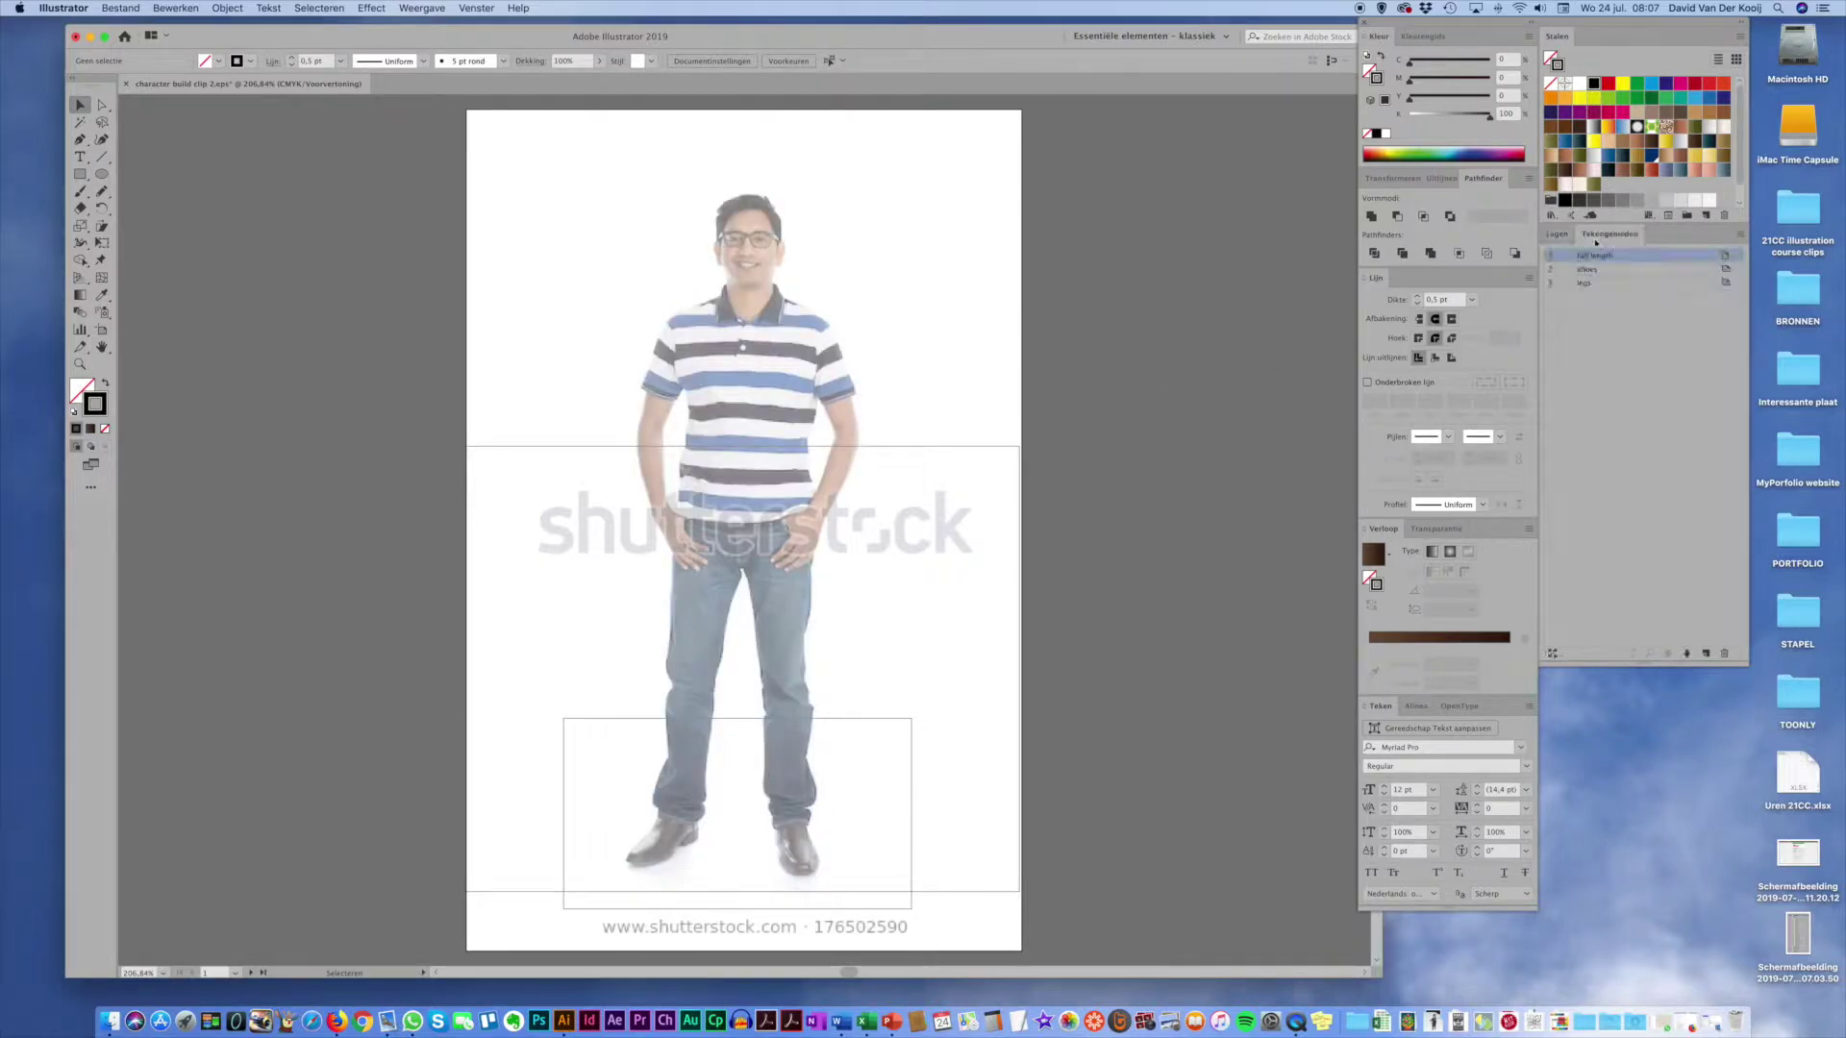
double_click(1567, 271)
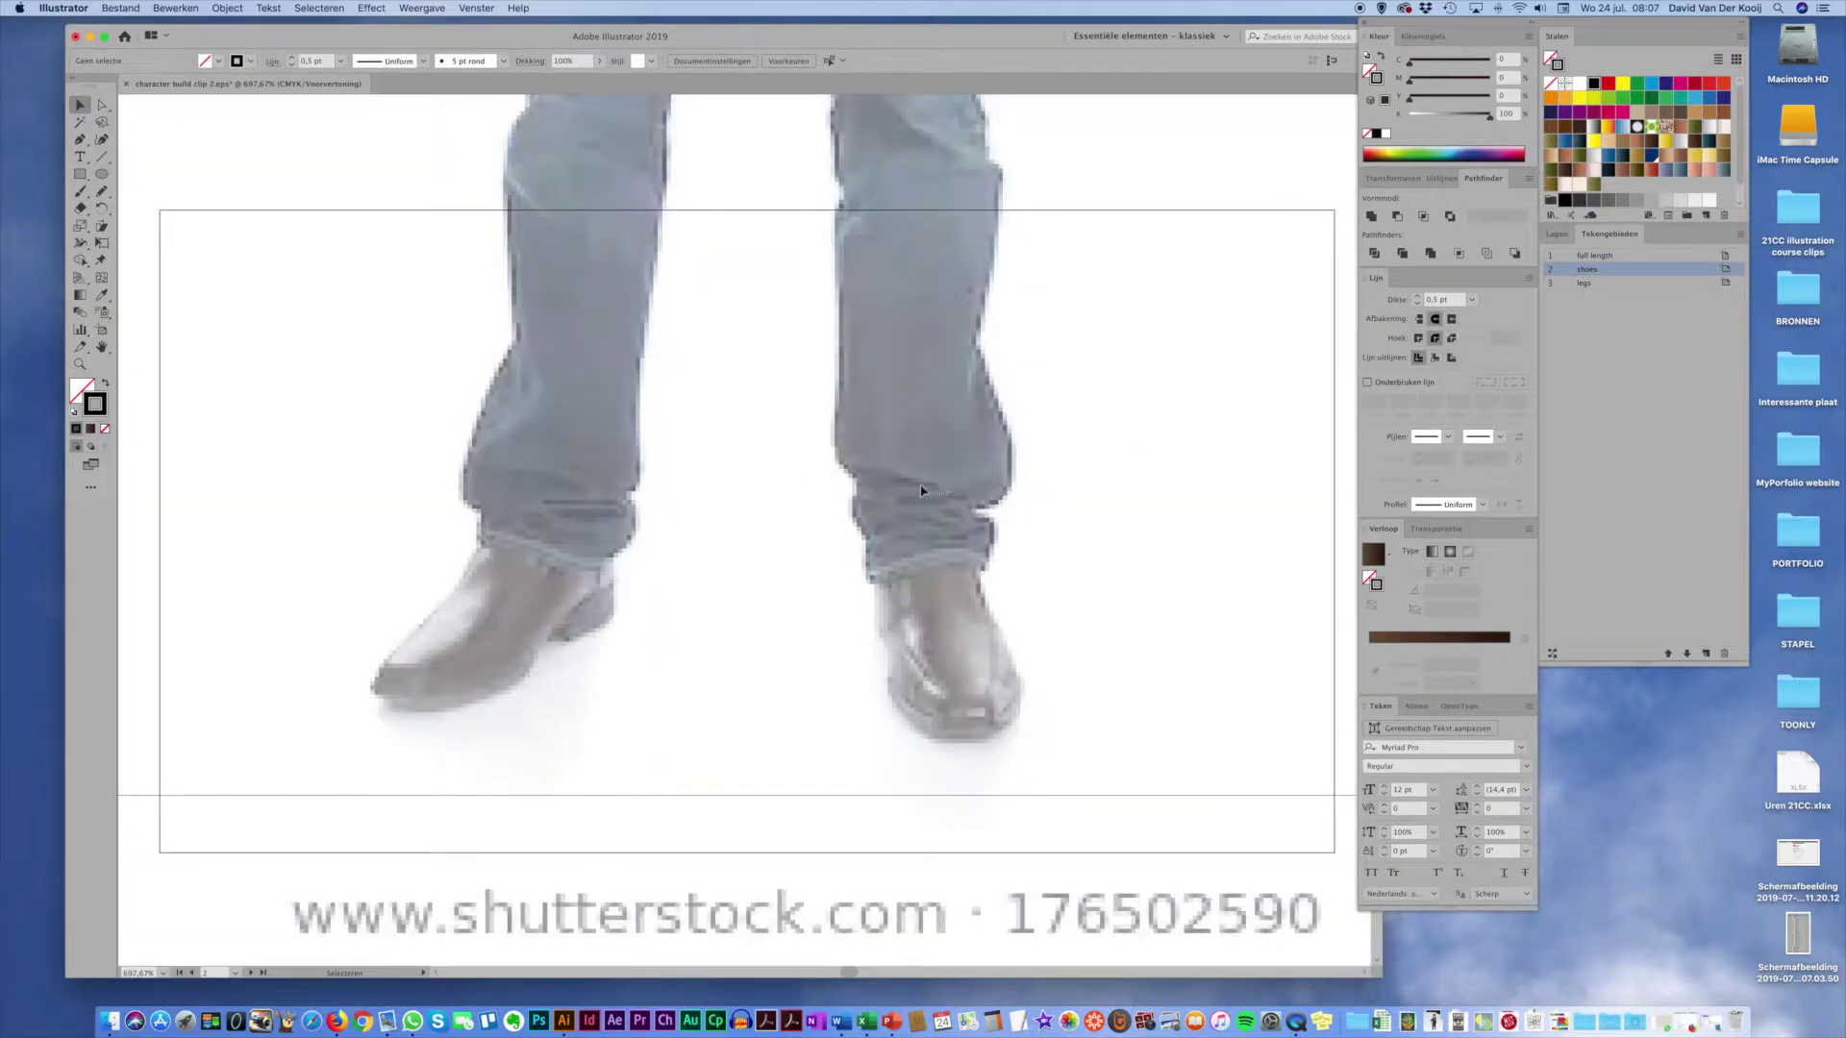
left_click(80, 139)
left_click(536, 527)
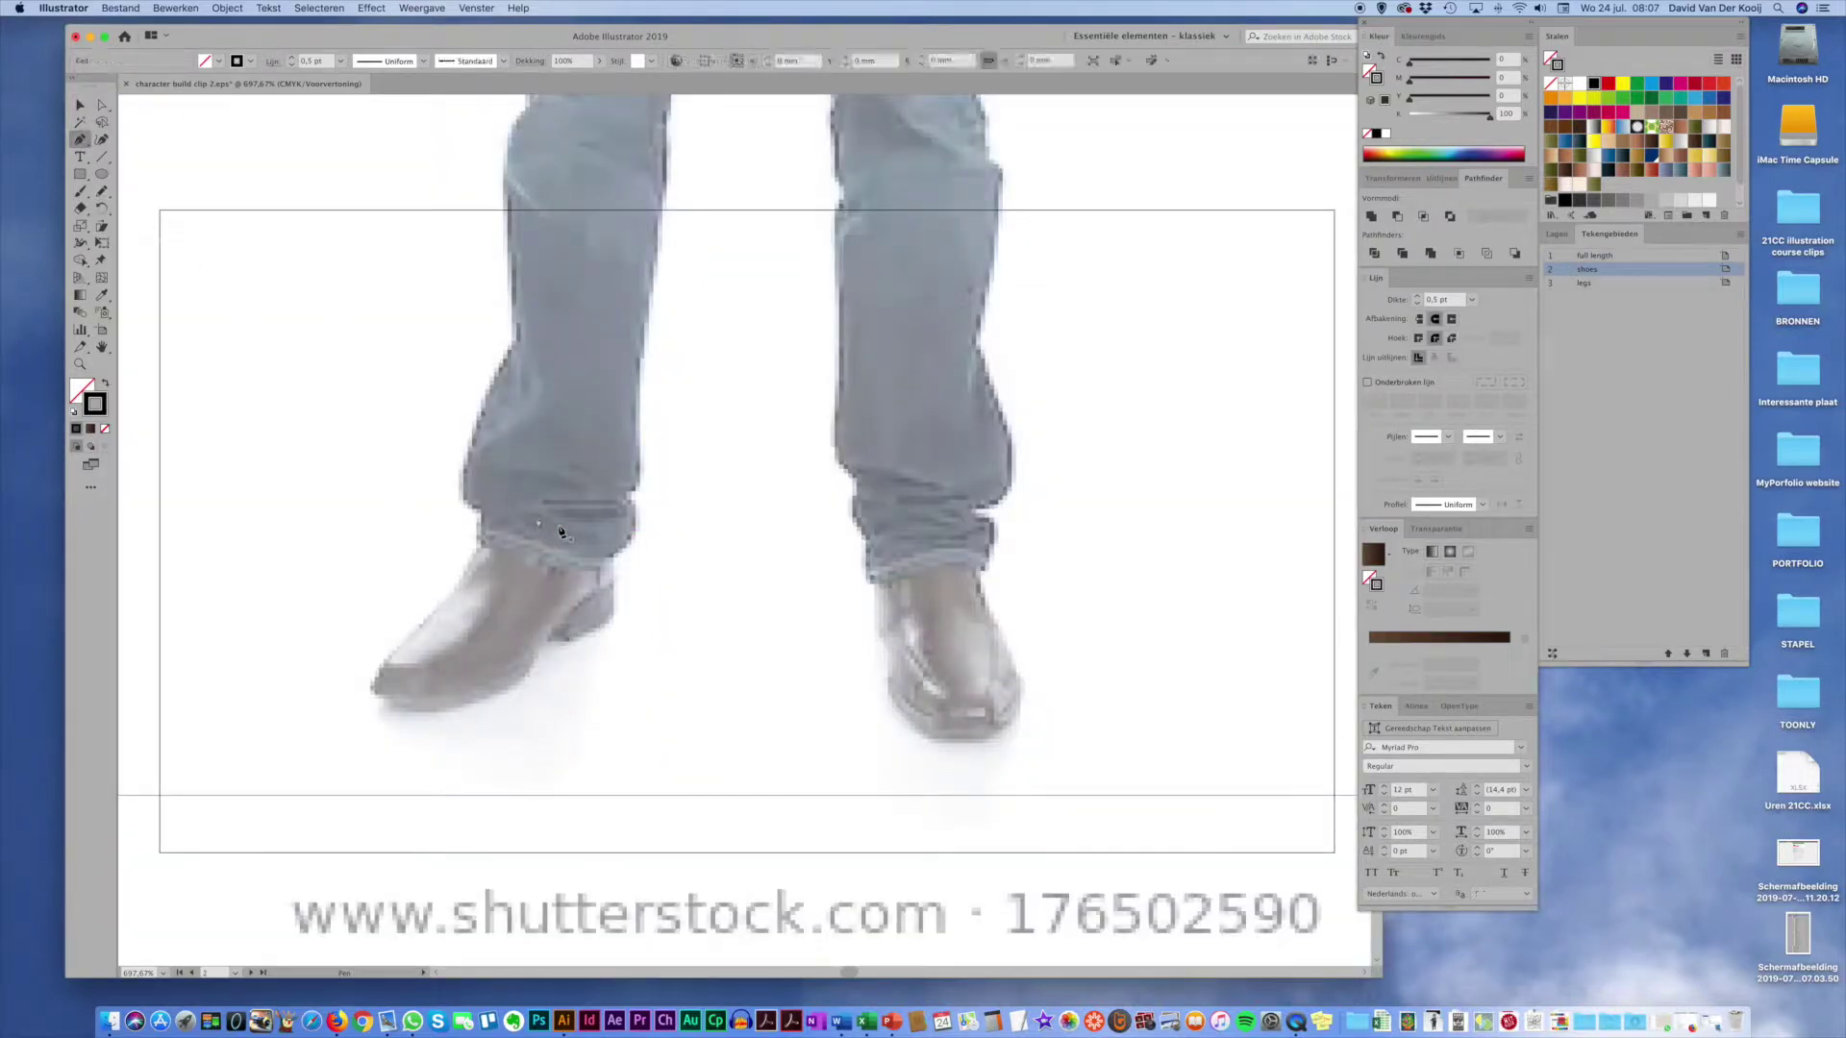
left_click_drag(611, 553, 617, 621)
left_click(614, 616)
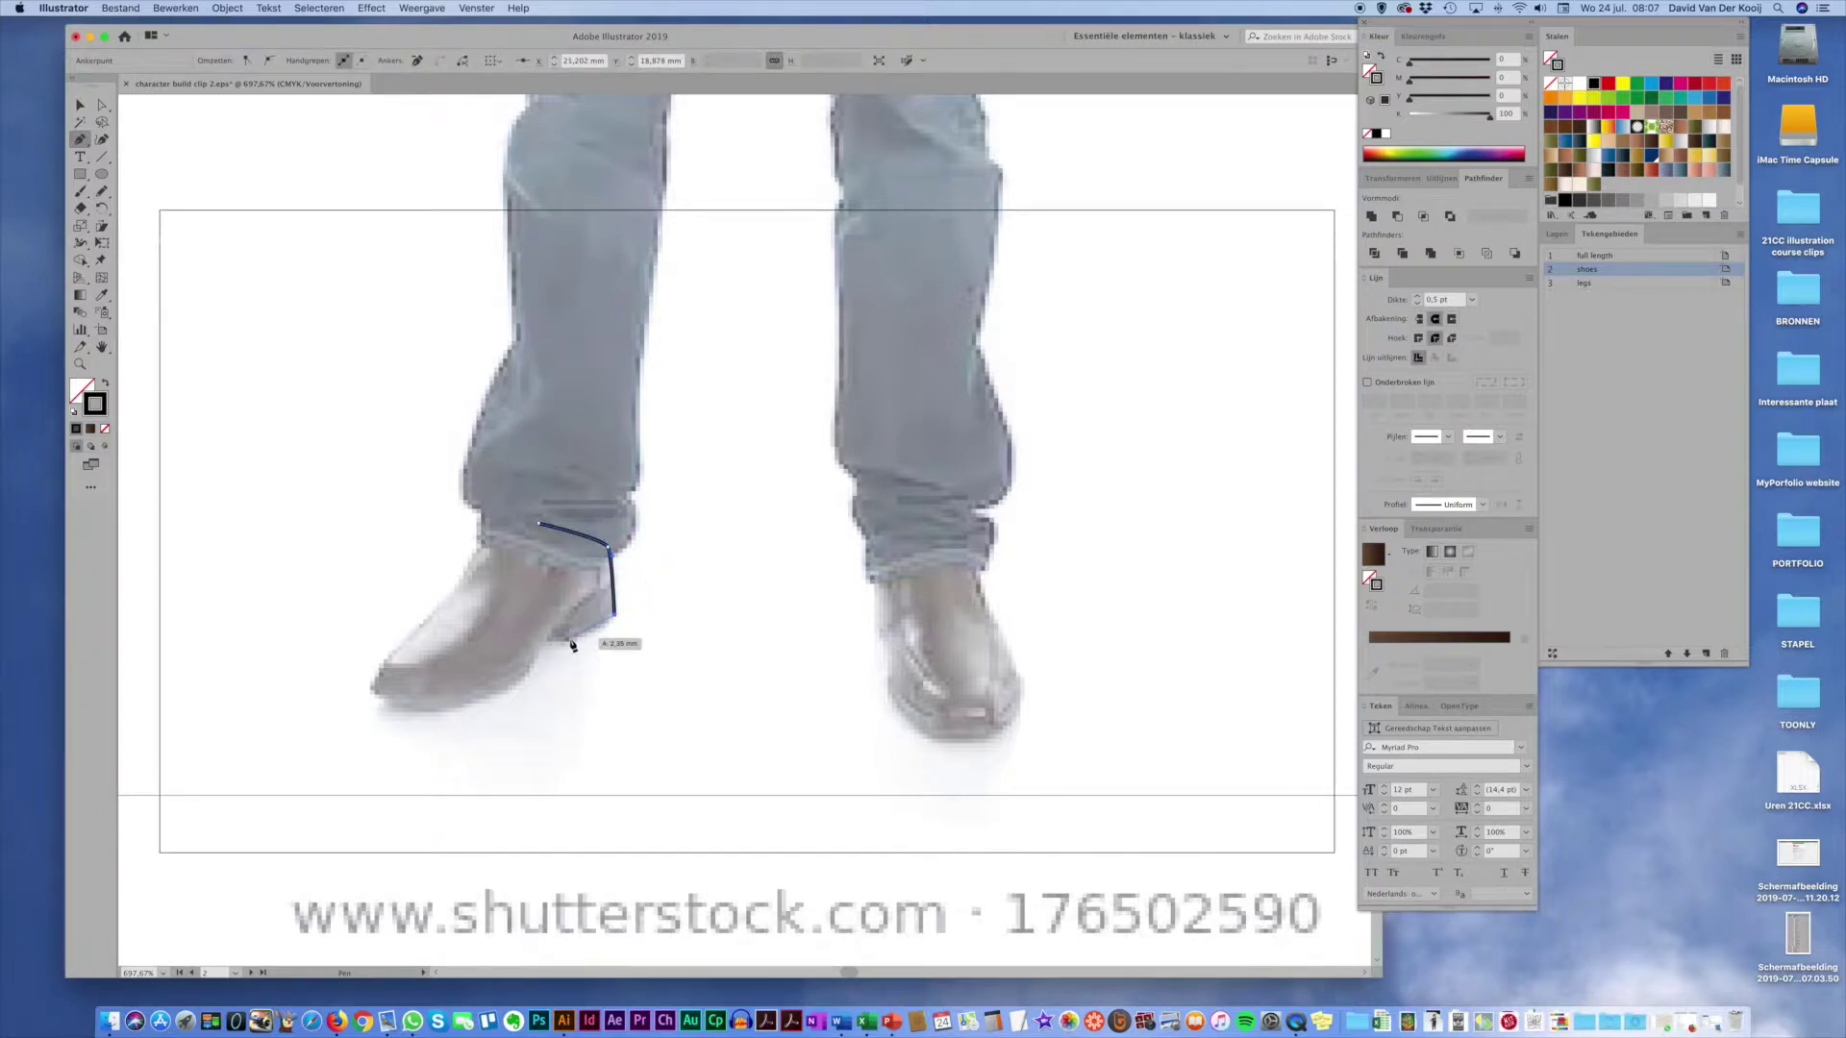
left_click_drag(552, 642, 532, 685)
Step: Complete the left shoe outline along sole, toe and instep, closing it at the hem
left_click(450, 705)
left_click(375, 701)
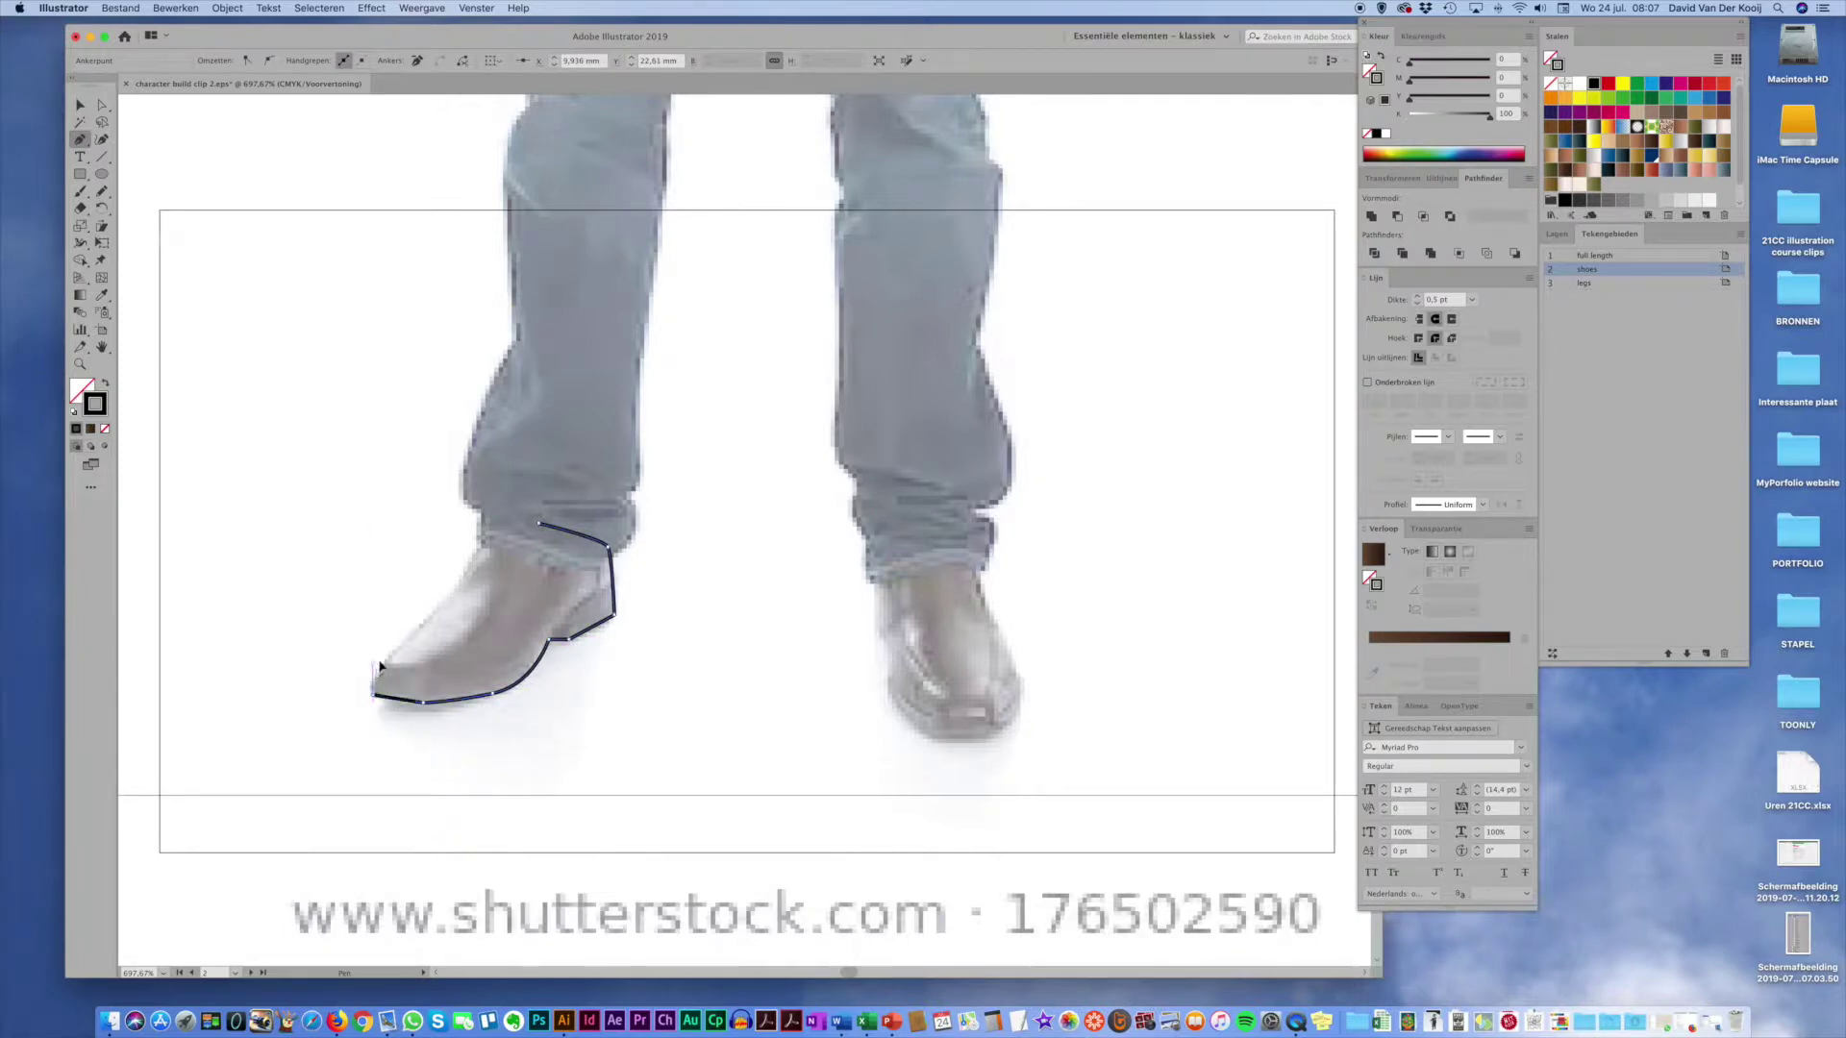
left_click(368, 667)
left_click(451, 596)
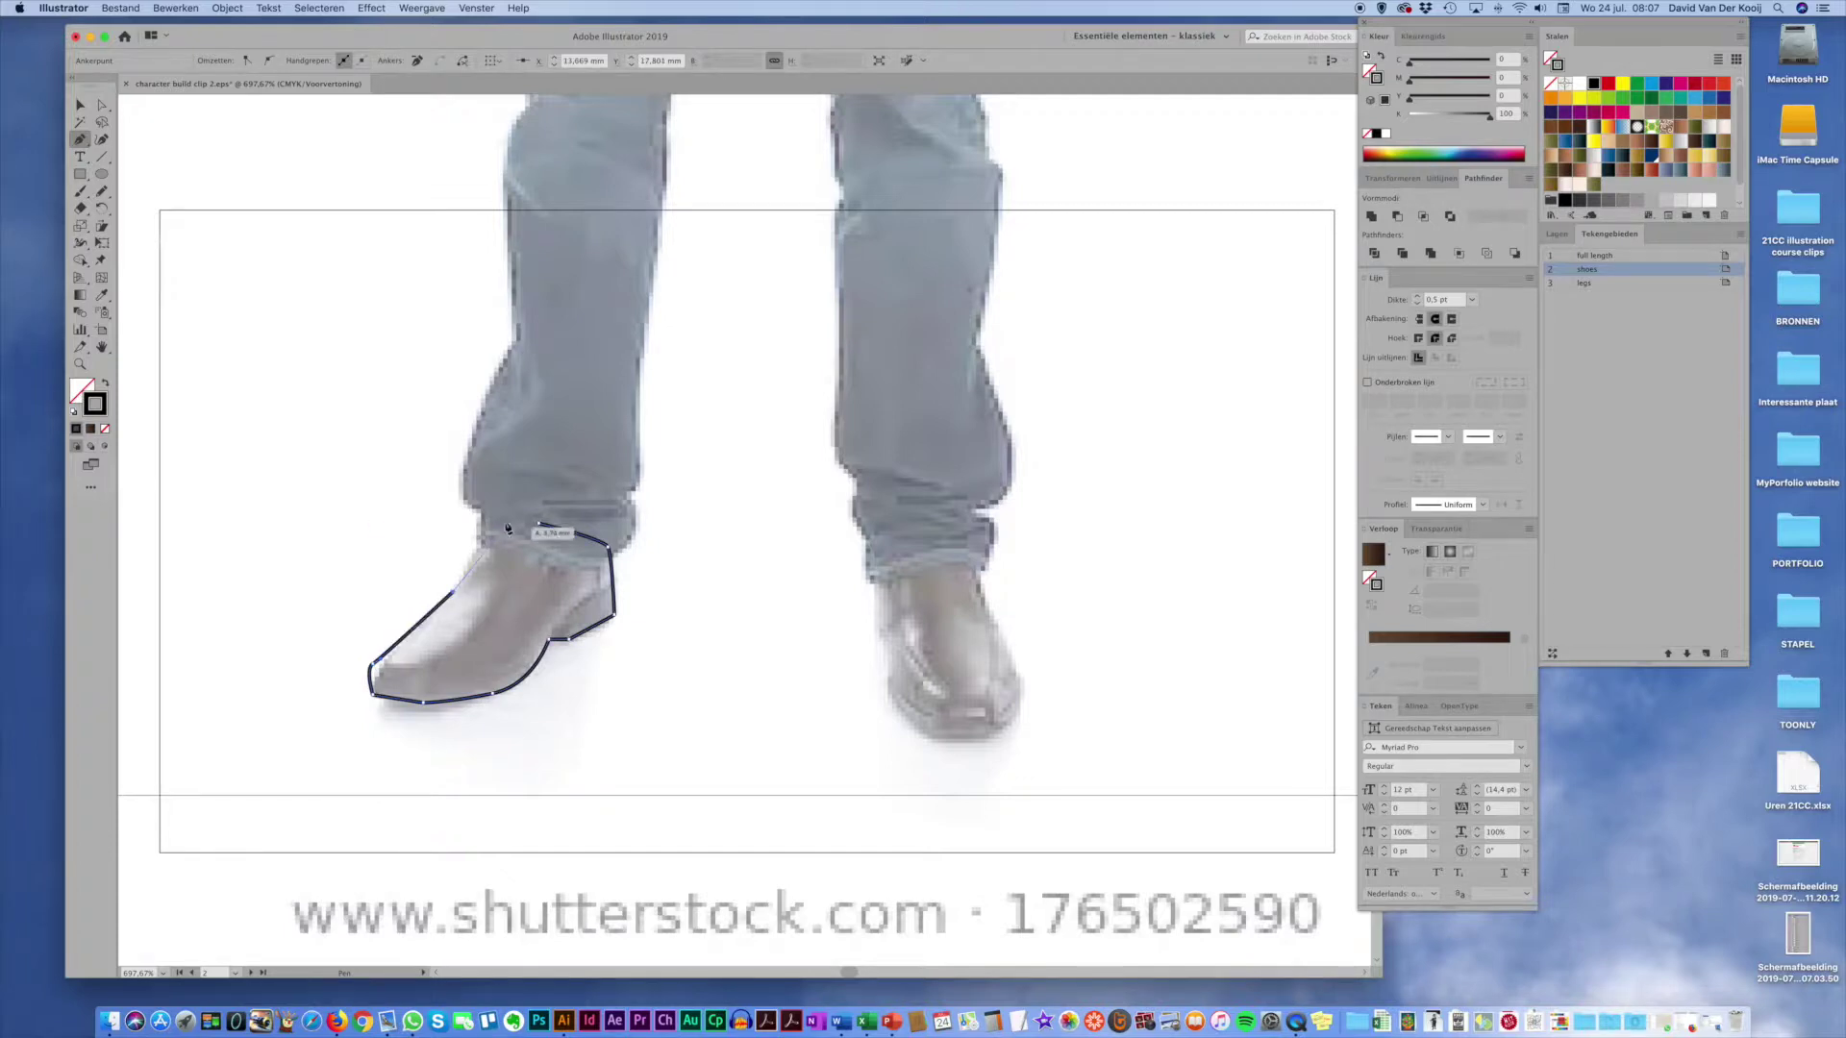
left_click(501, 508)
left_click(538, 524)
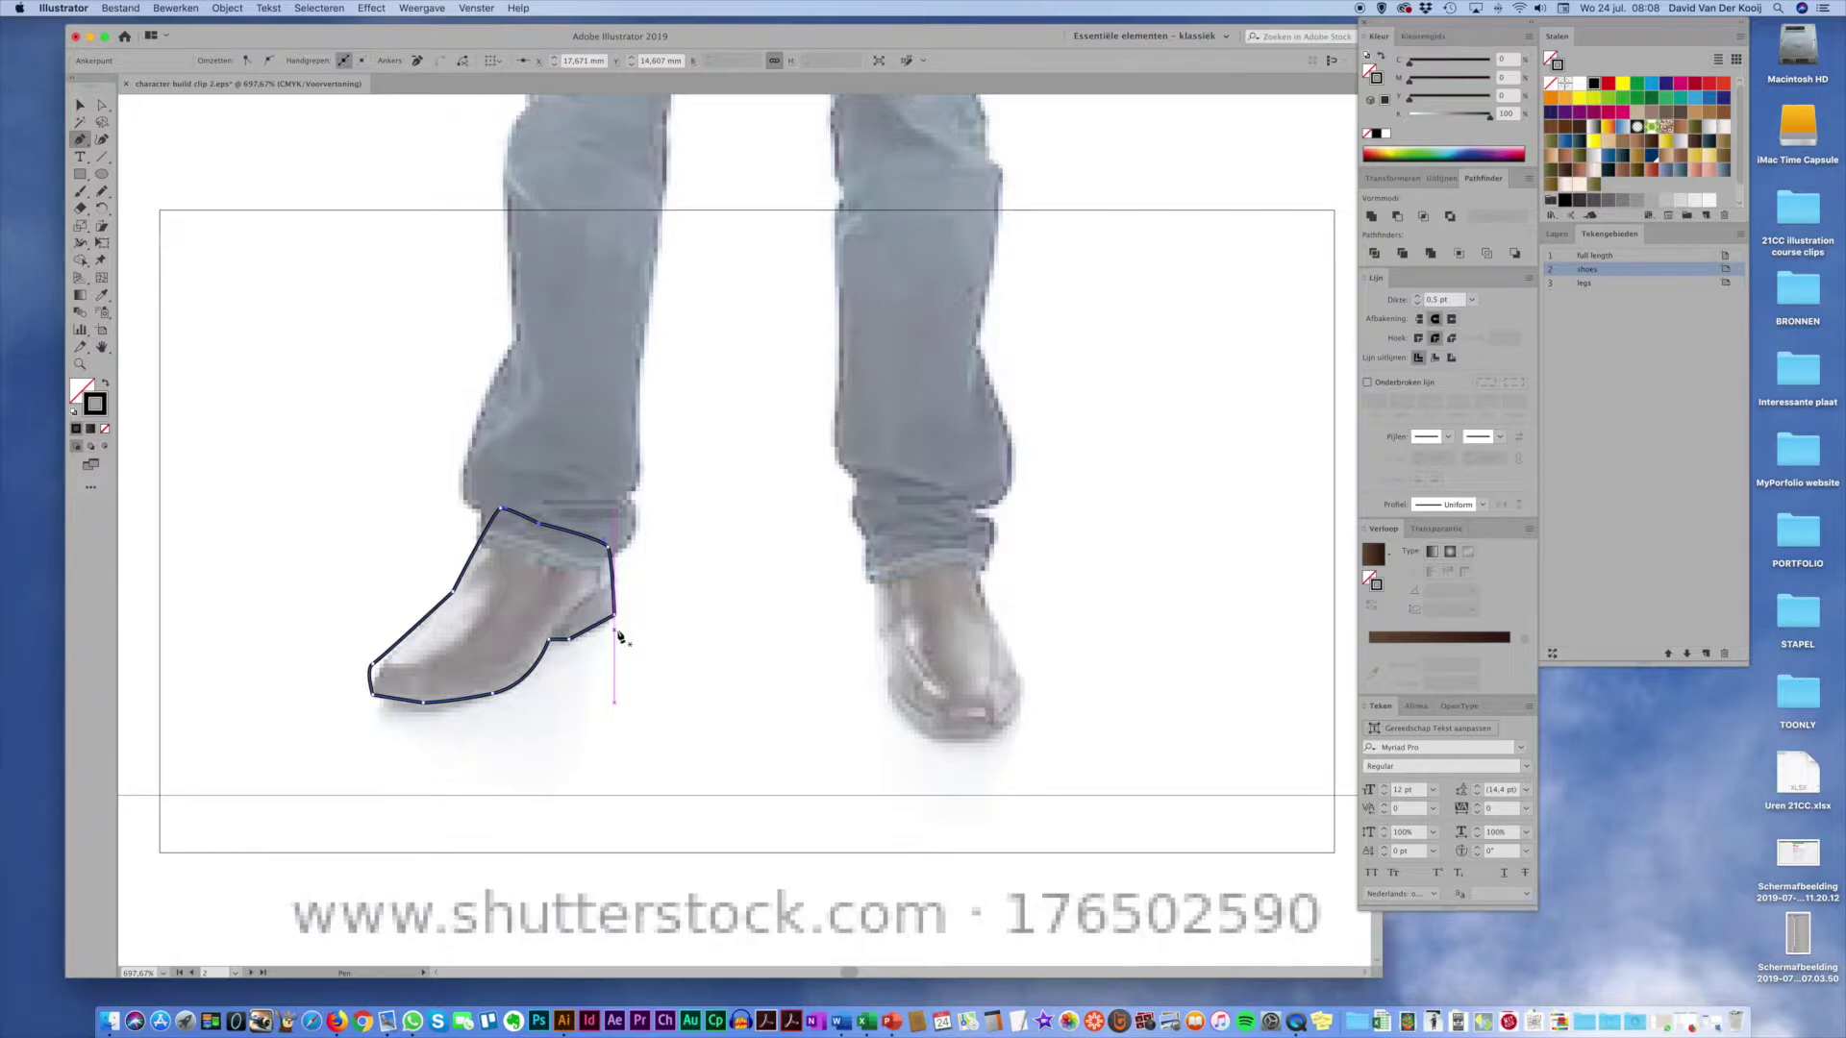
left_click(1557, 233)
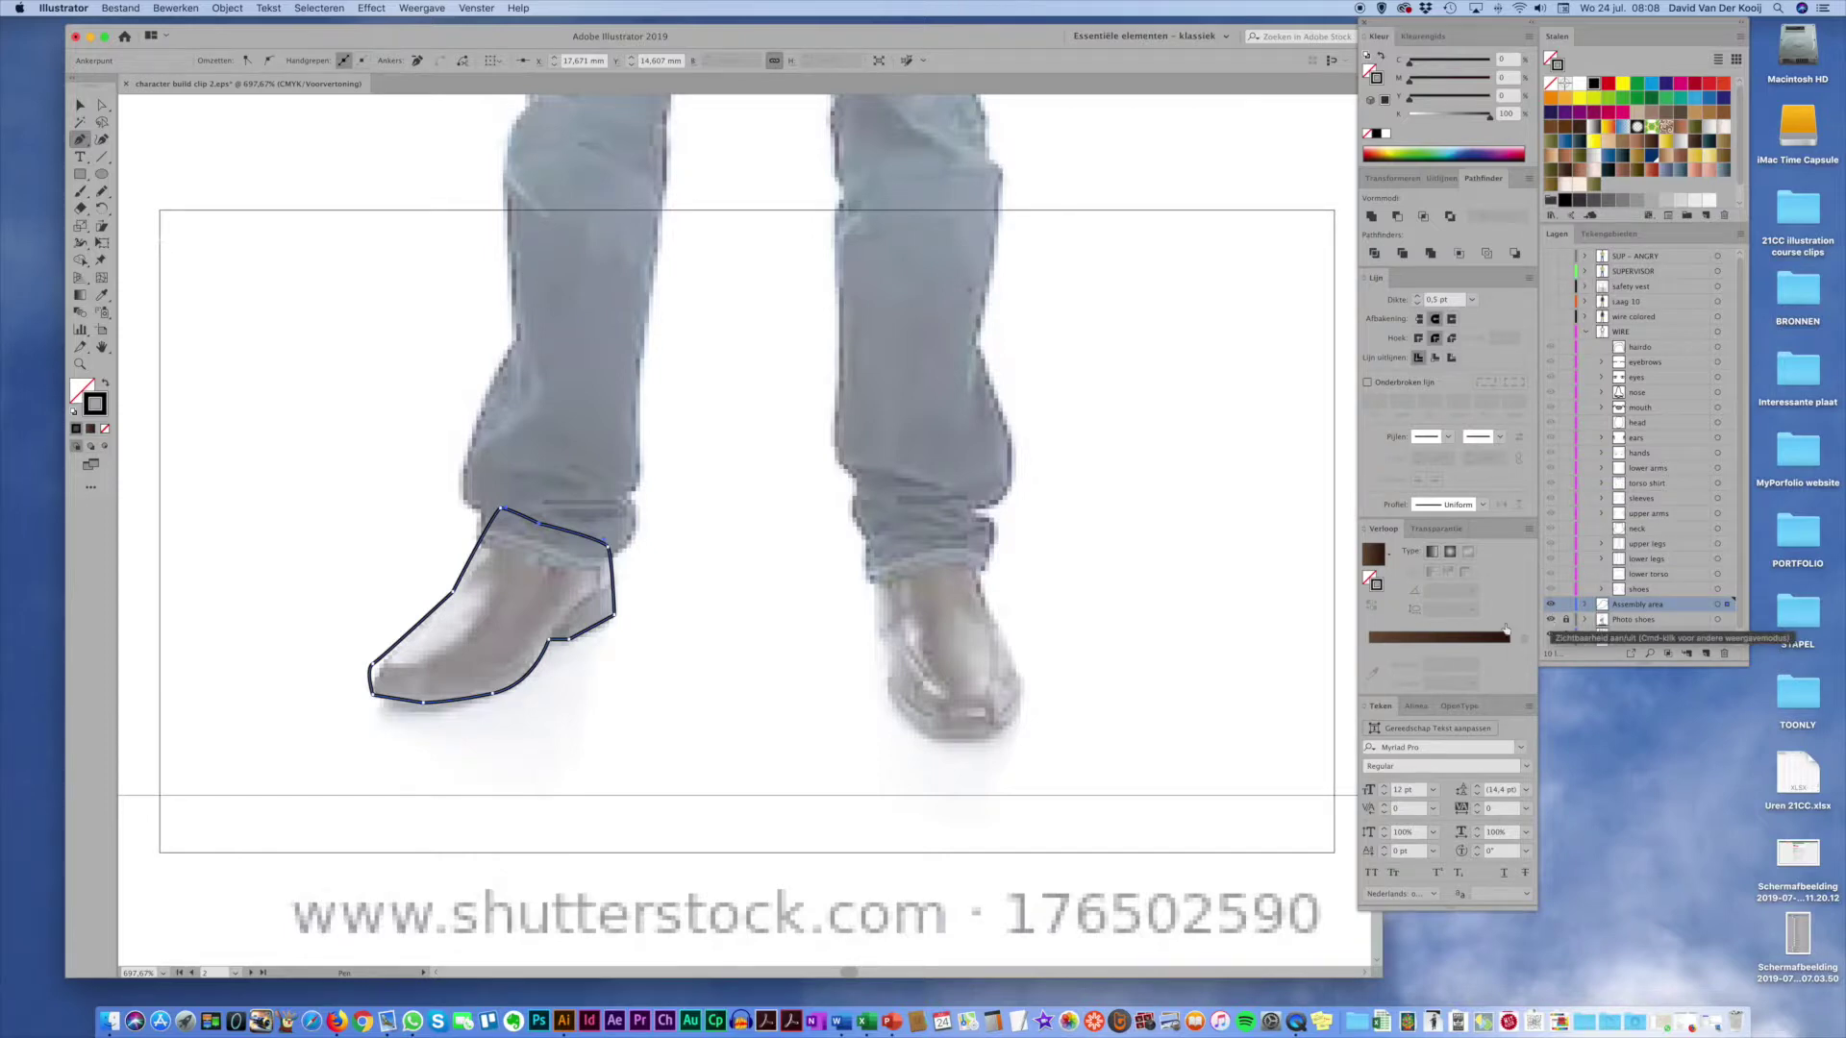
Step: Trace a new closed Pen outline of the boot from trouser hem around heel and toe
key("super+shift+a")
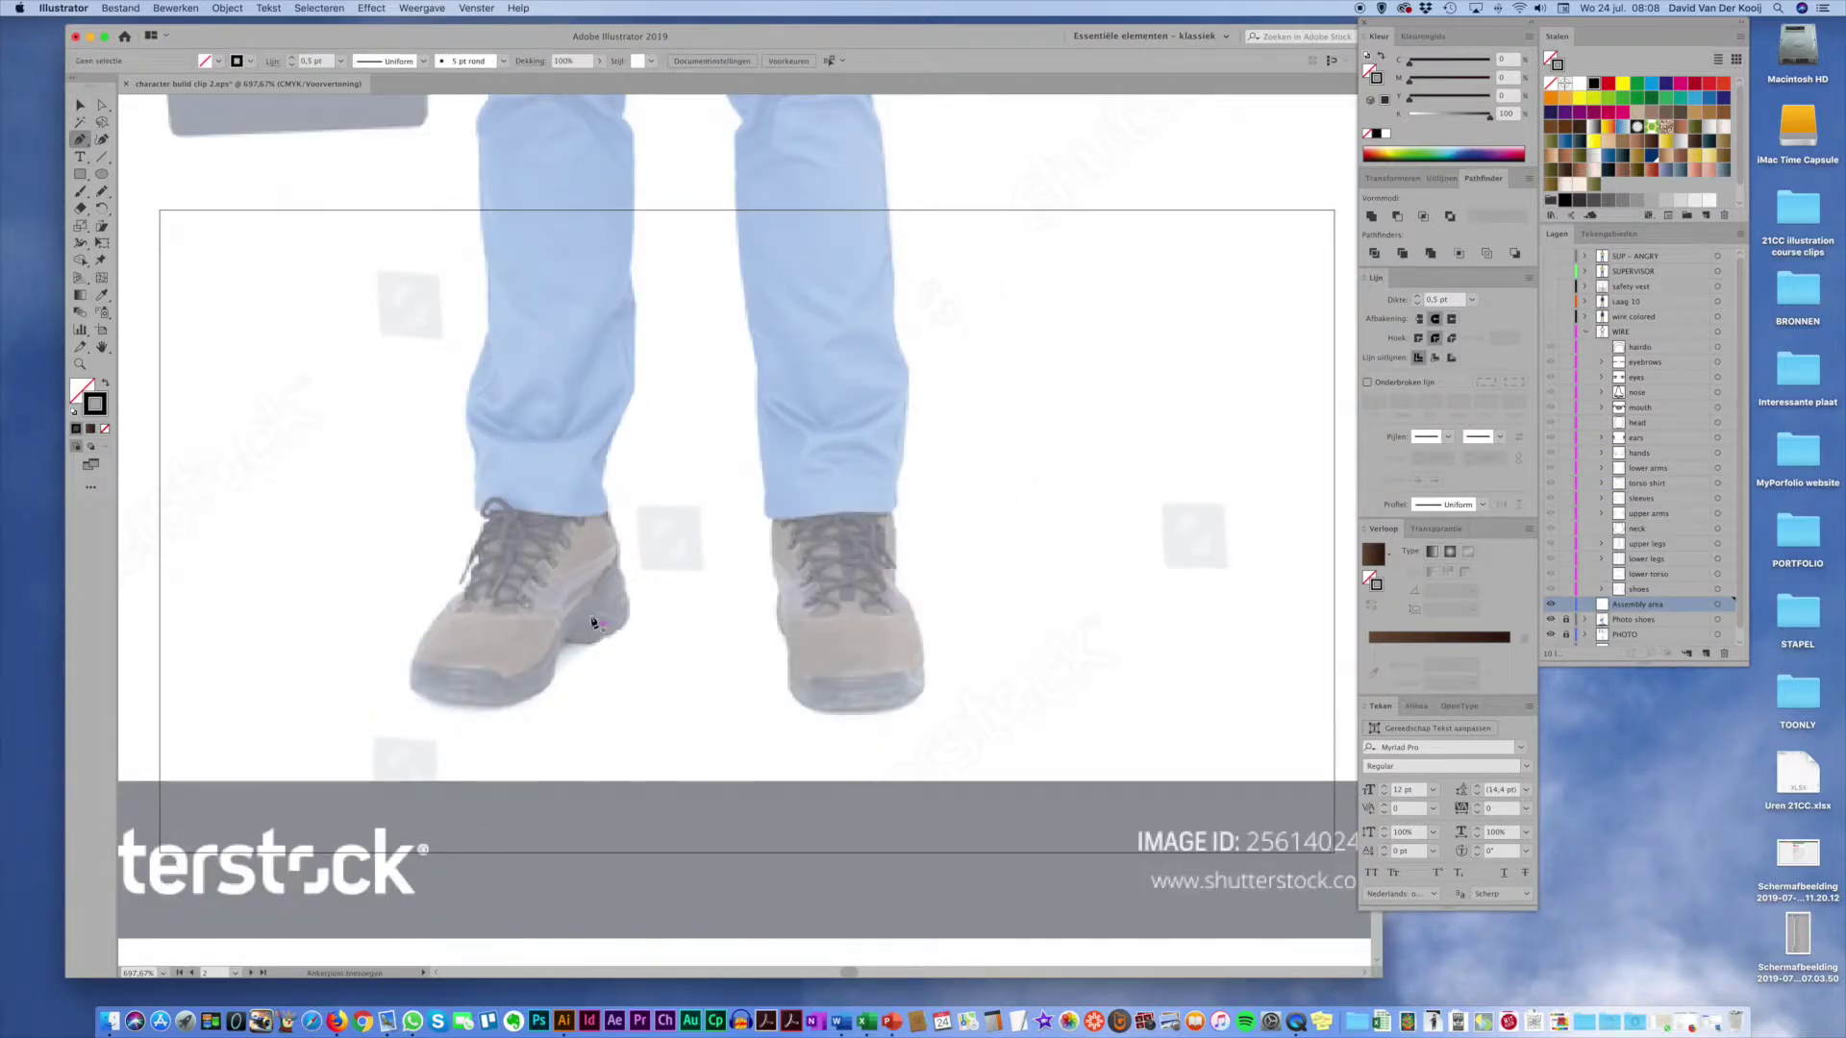
key("p")
left_click(568, 474)
left_click(612, 517)
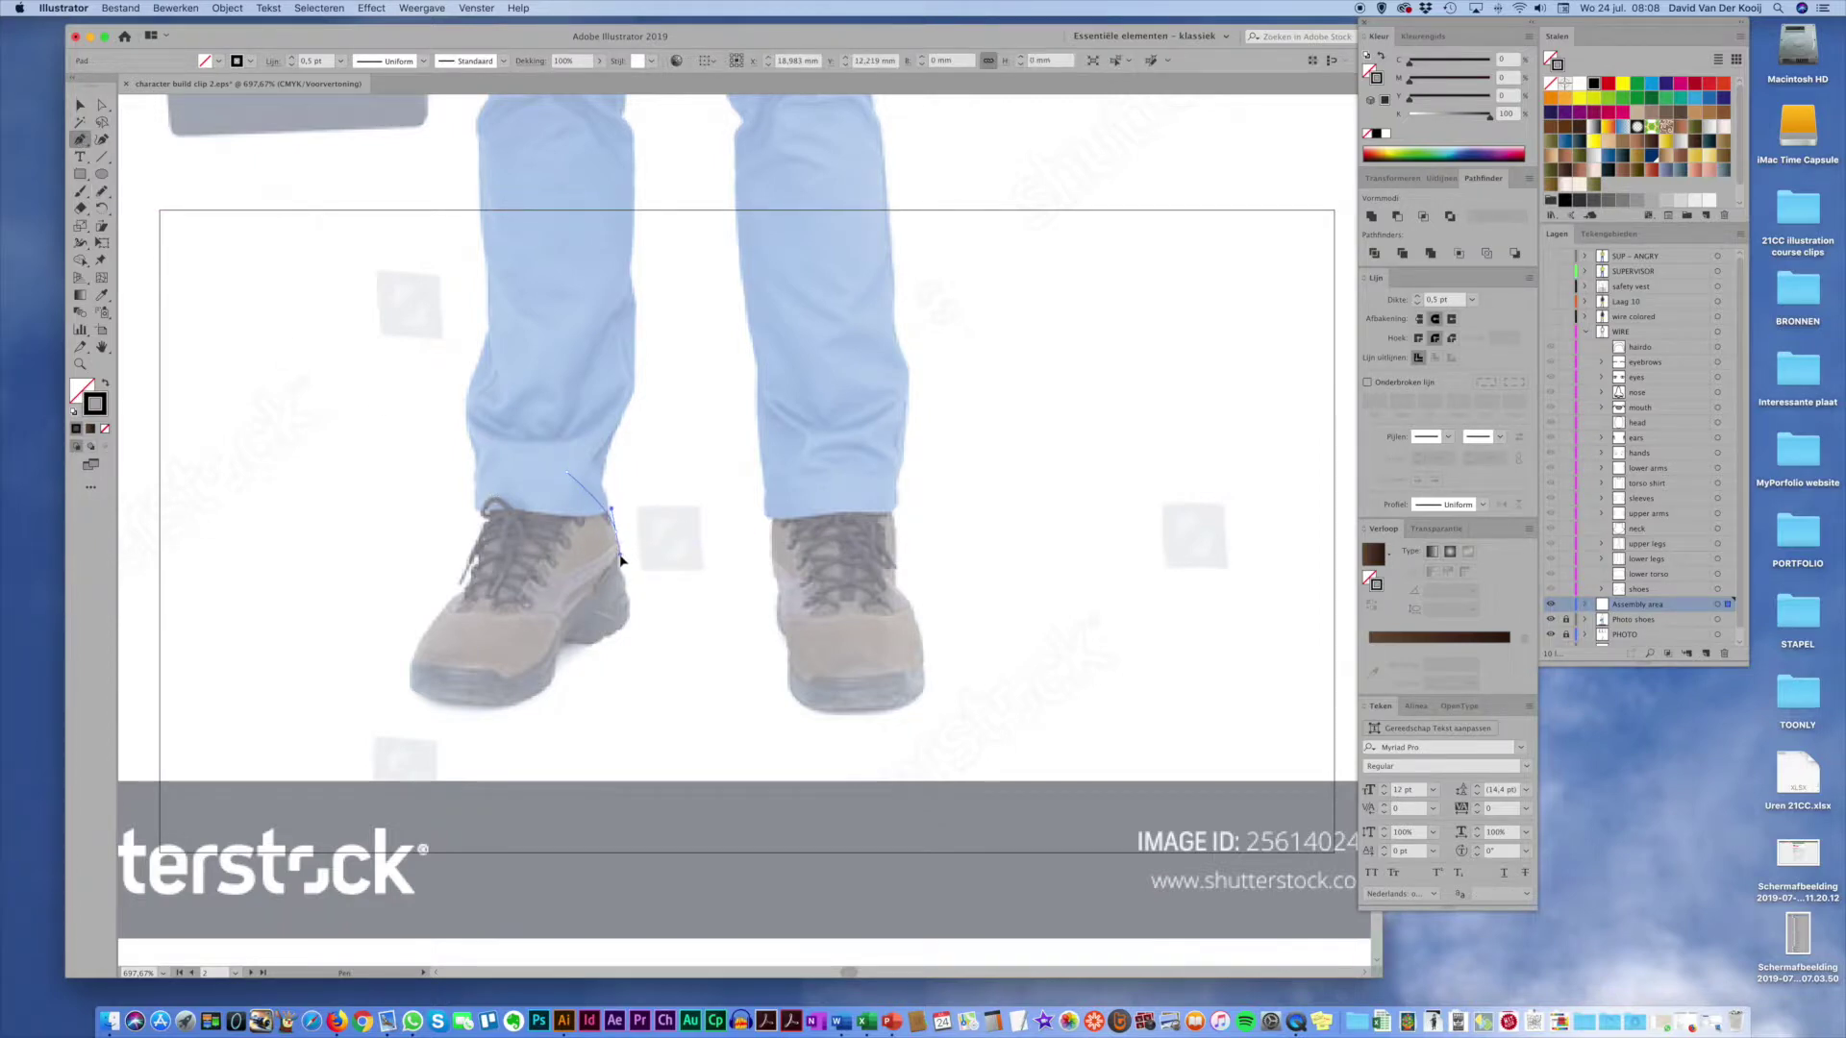
left_click_drag(619, 565, 606, 646)
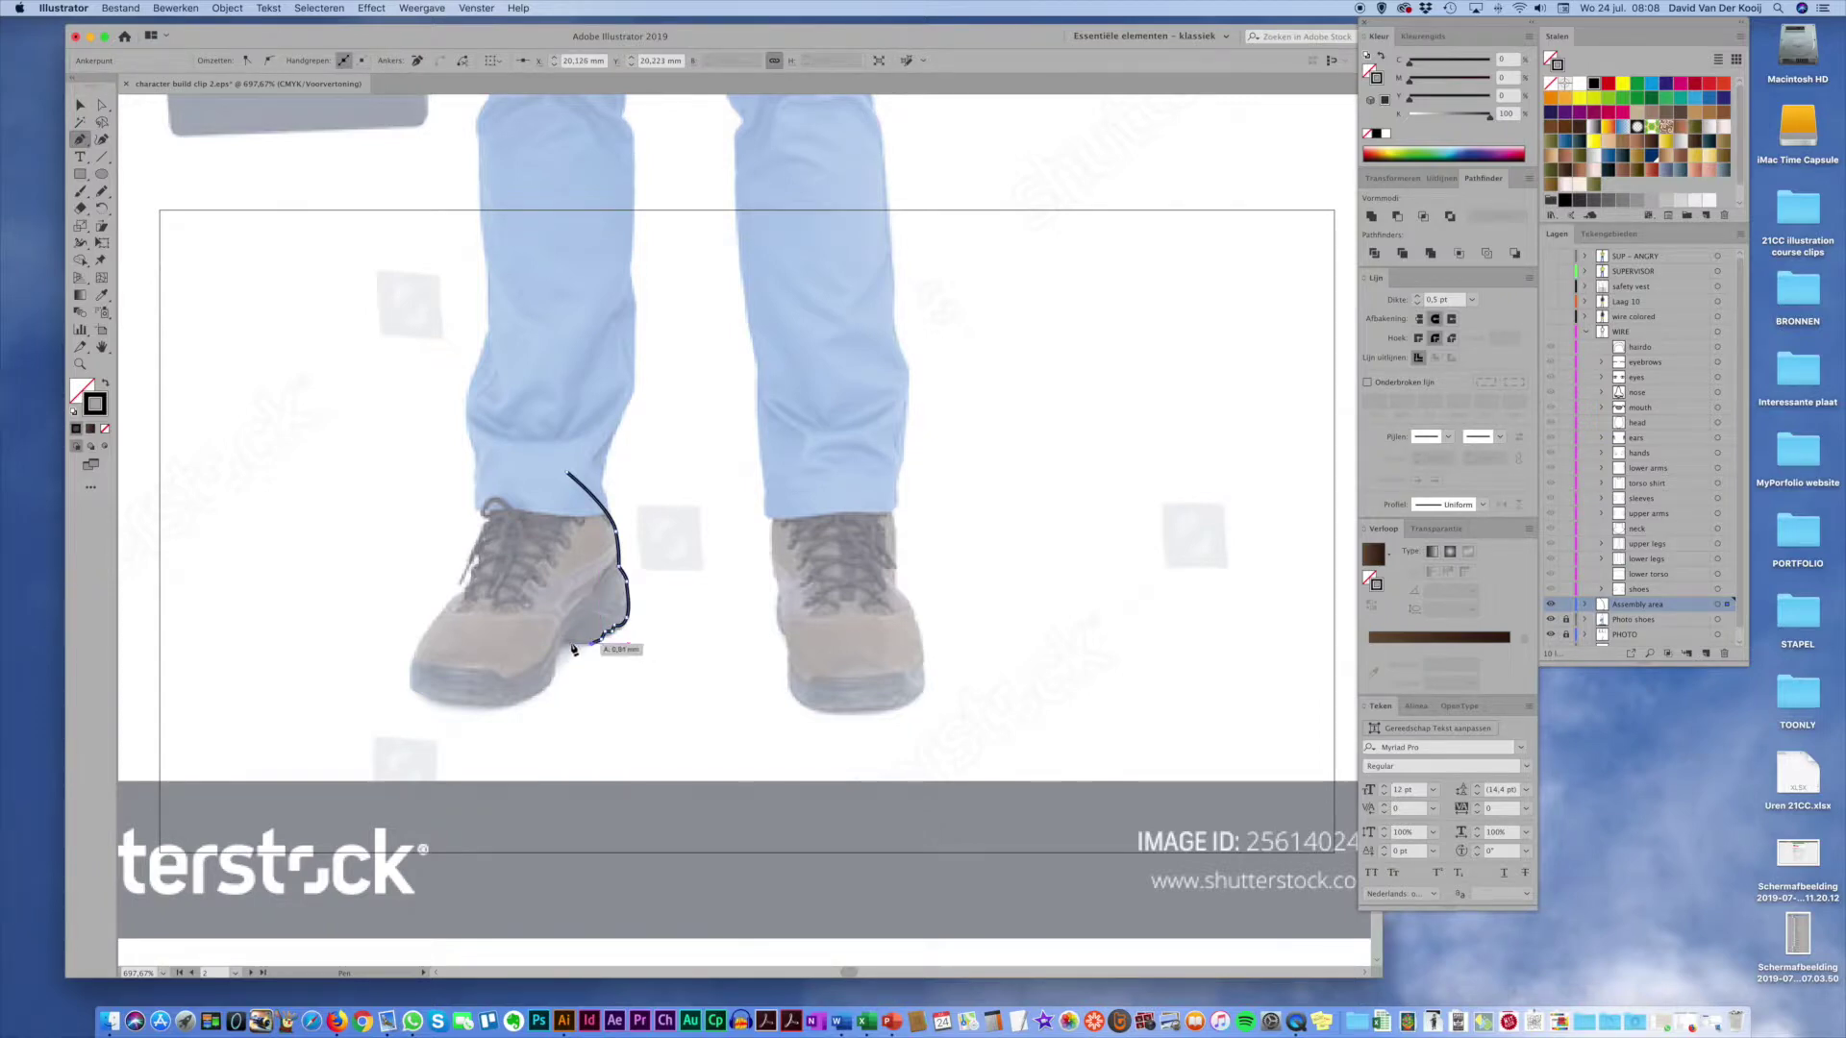
left_click_drag(568, 642, 413, 670)
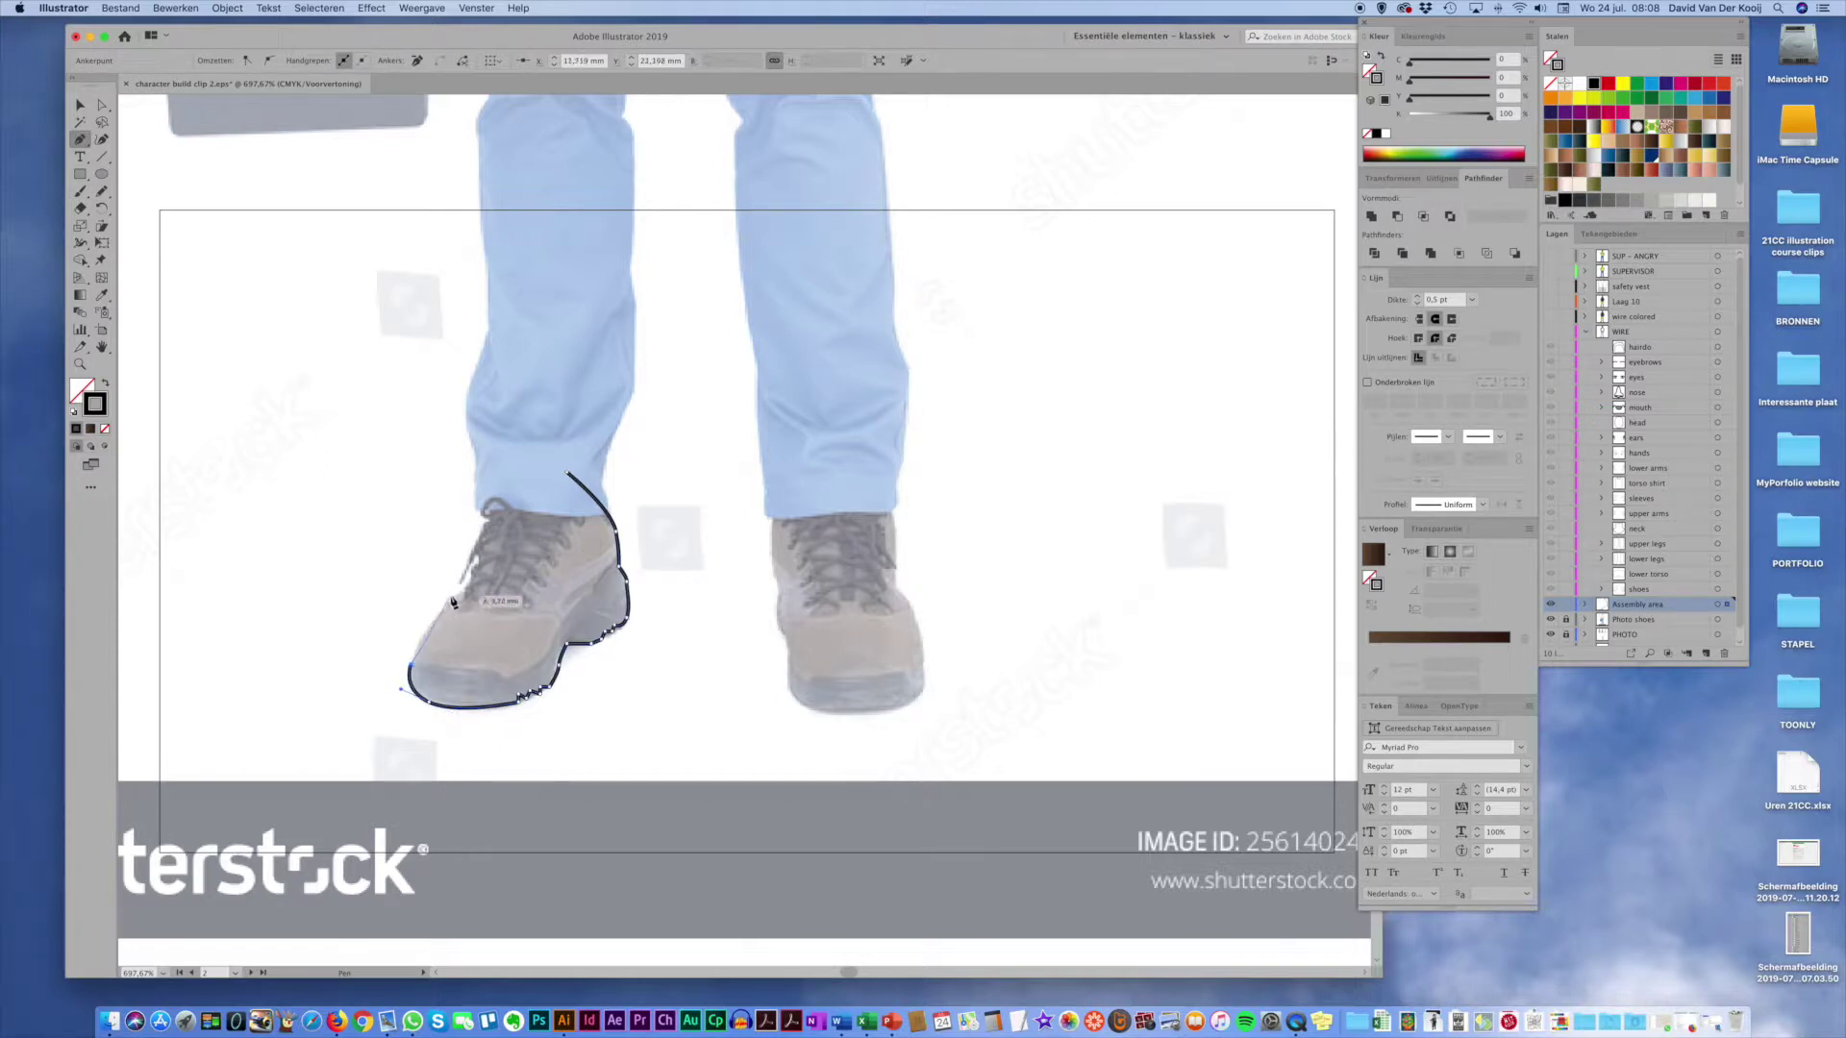
left_click_drag(441, 597, 465, 592)
left_click_drag(486, 502, 490, 499)
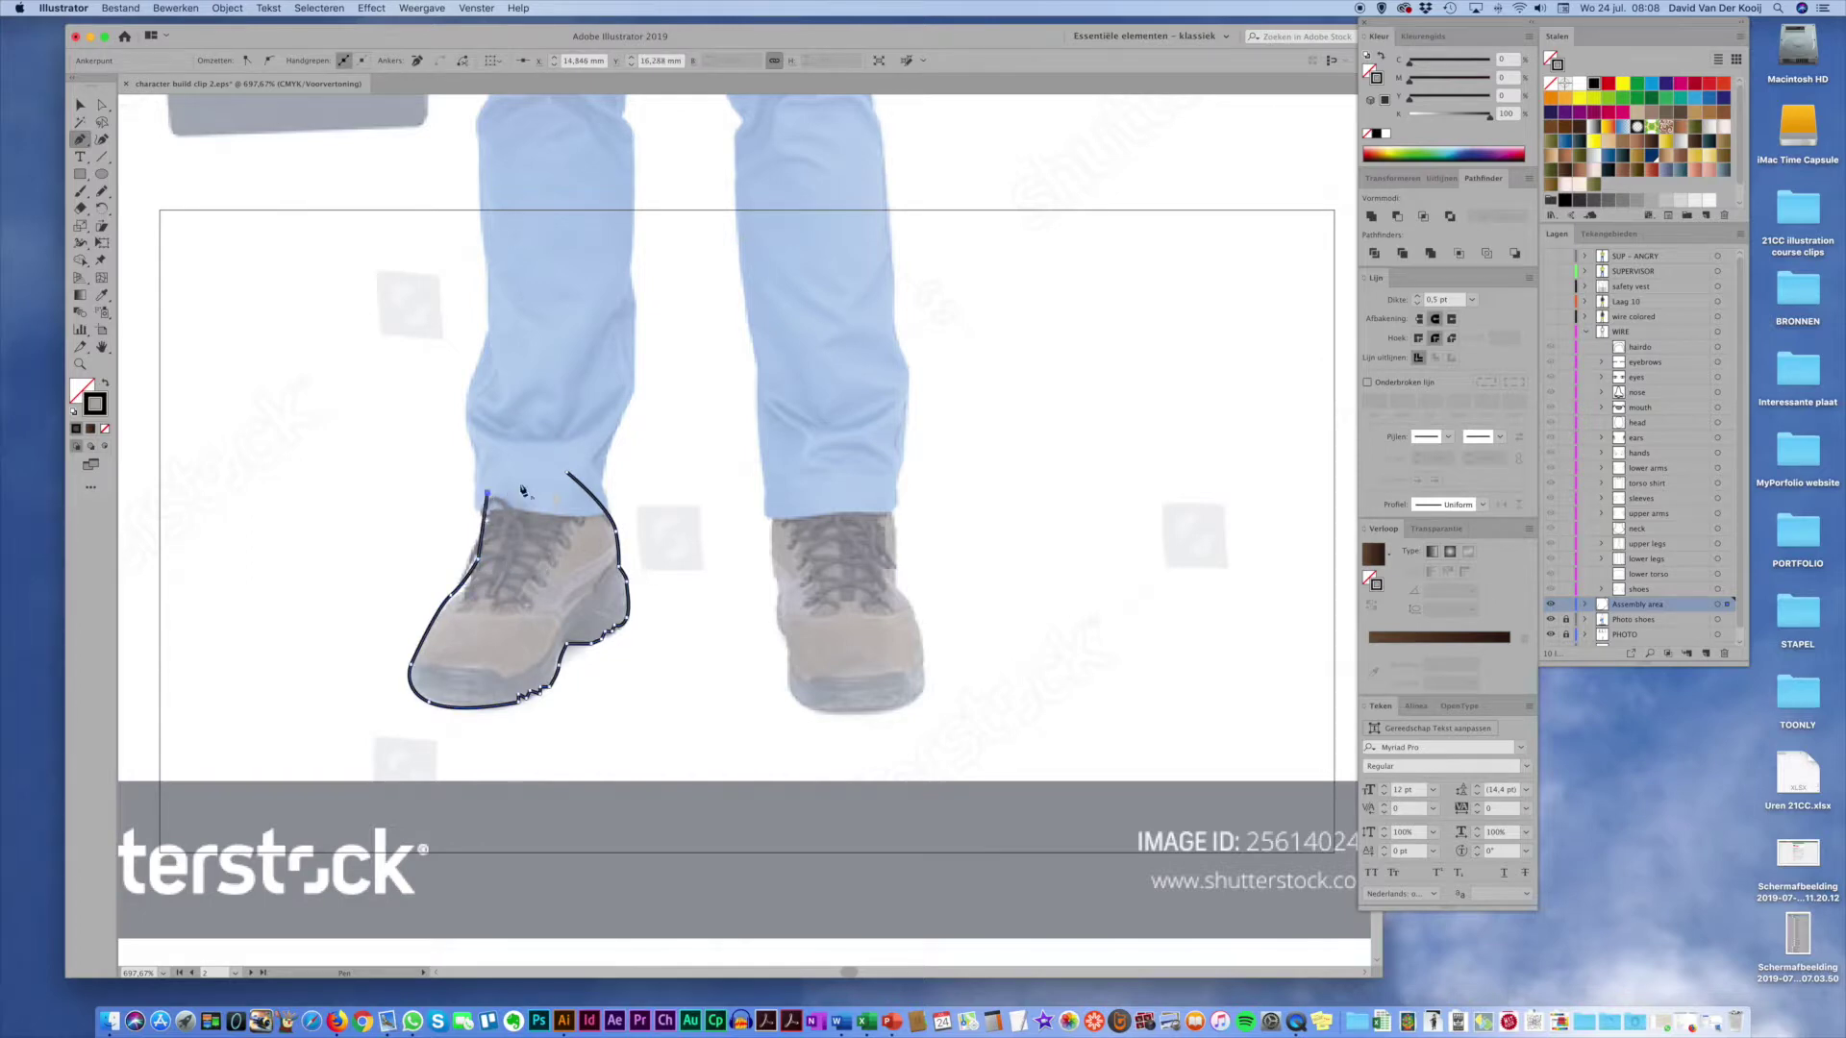
left_click(569, 473)
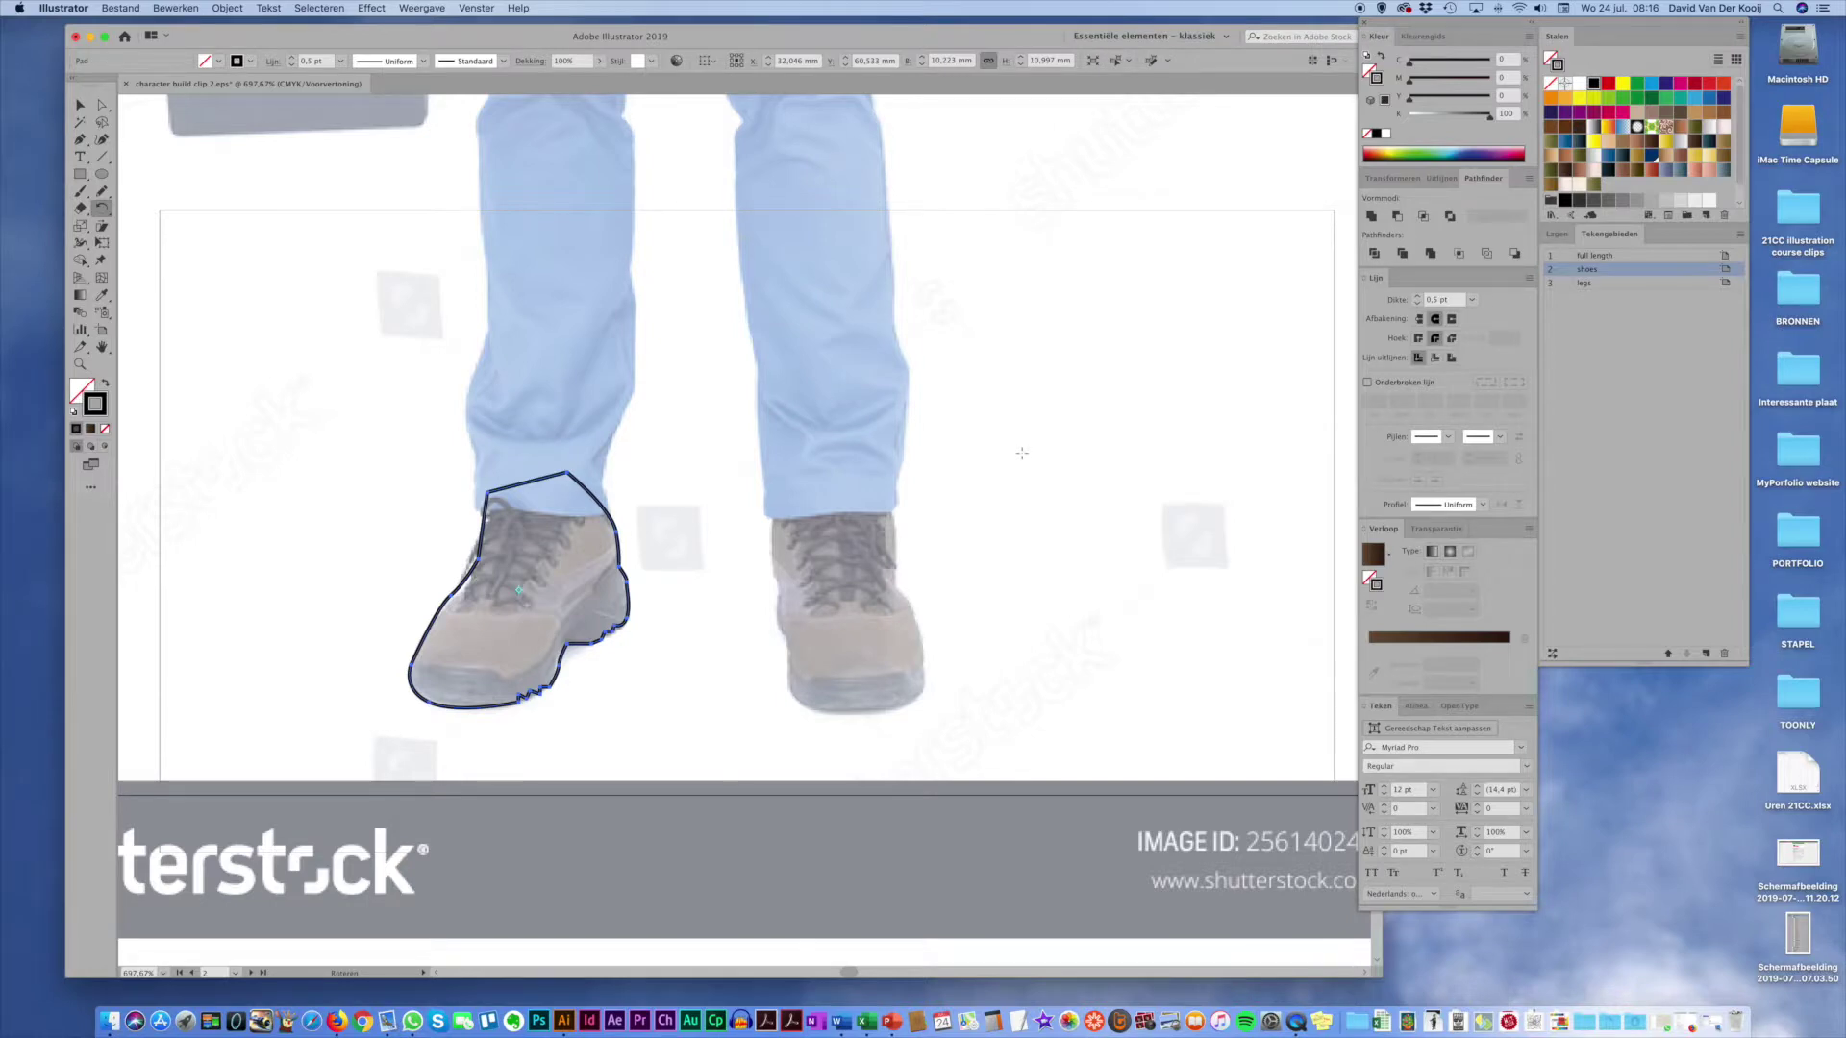
Step: Hide the Photo shoes layer, nudge and tilt the boot outline to fit, then view the legs artboard
left_click(1557, 233)
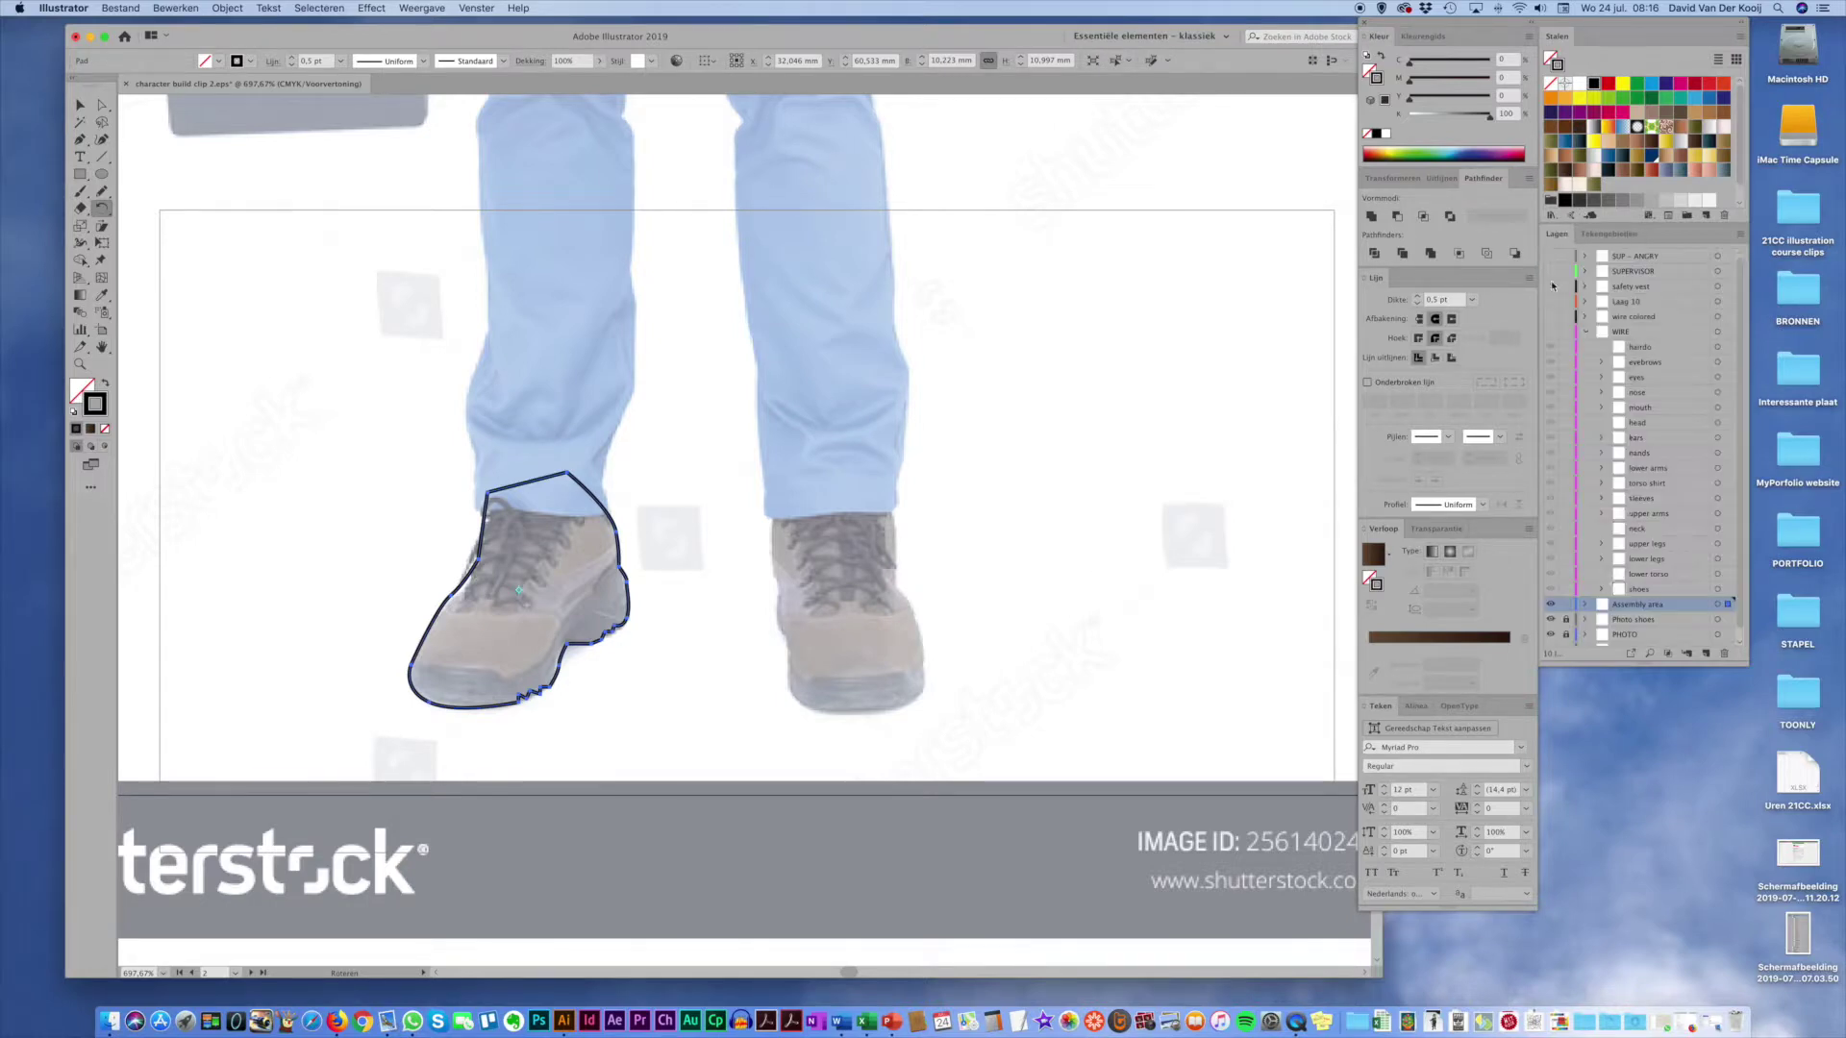
left_click(1551, 620)
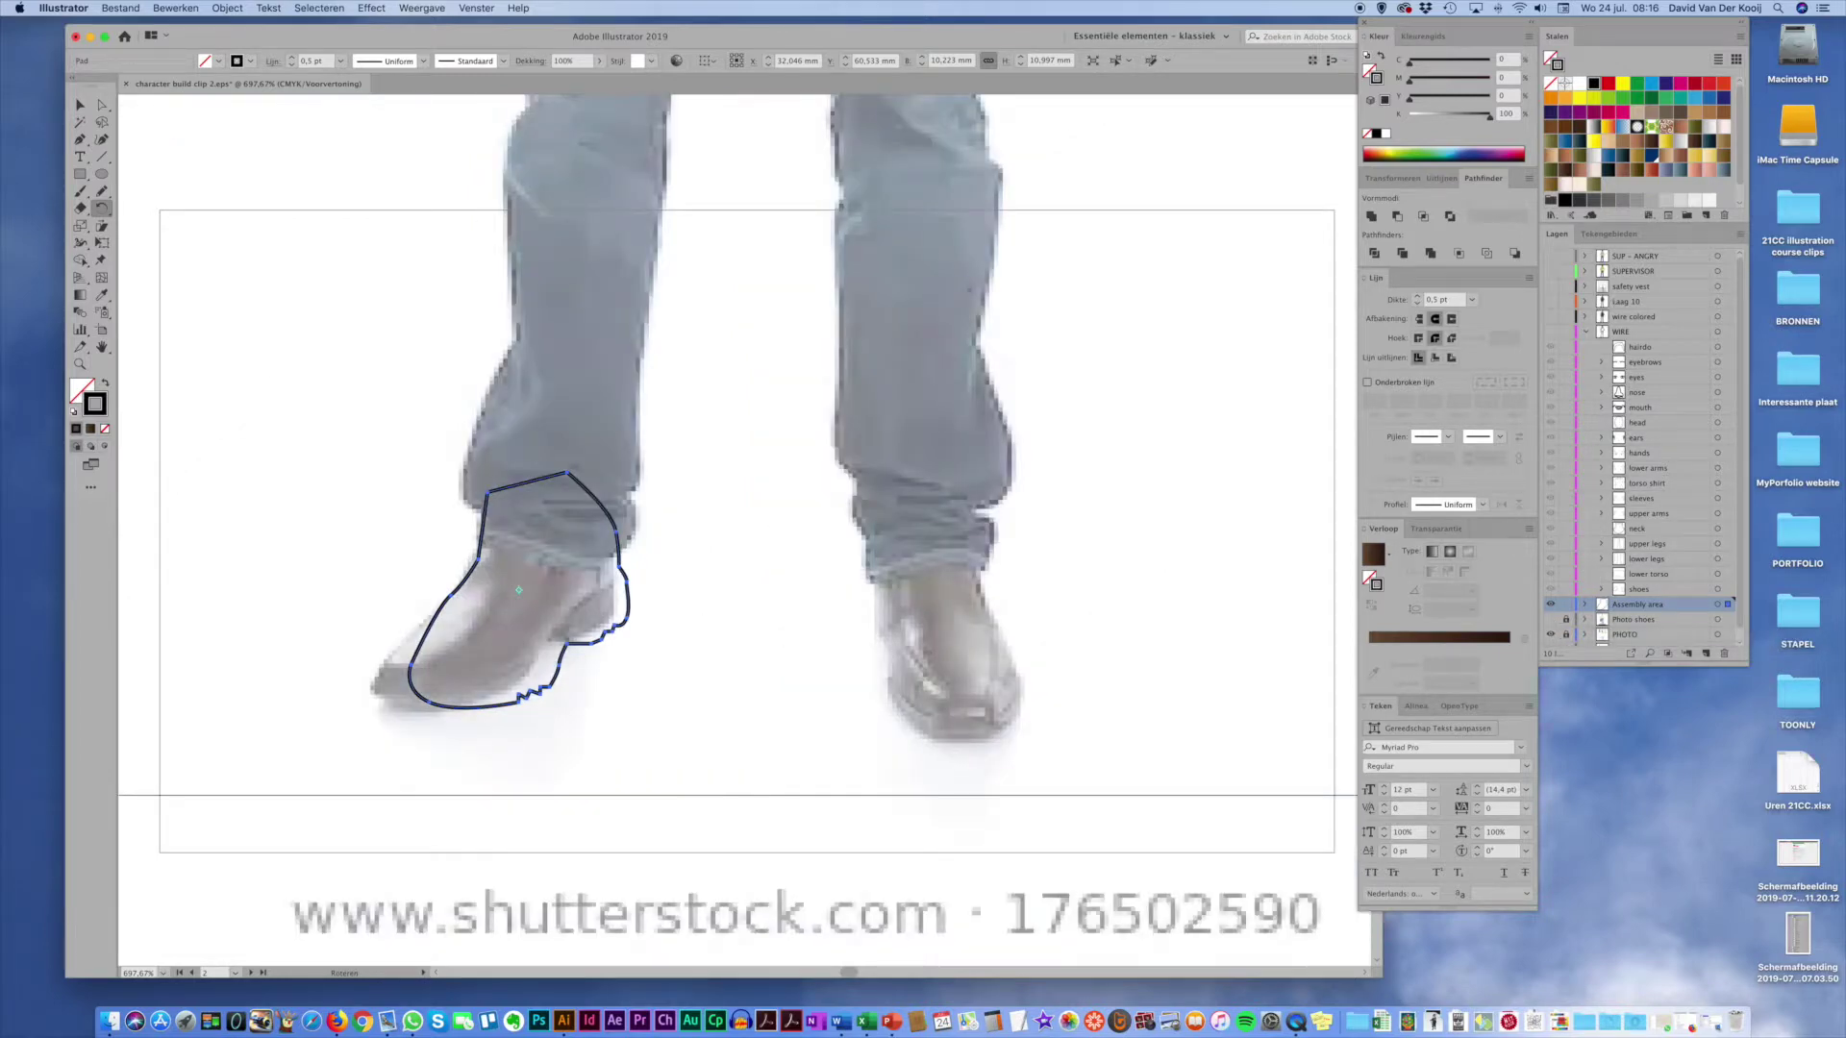
key("v")
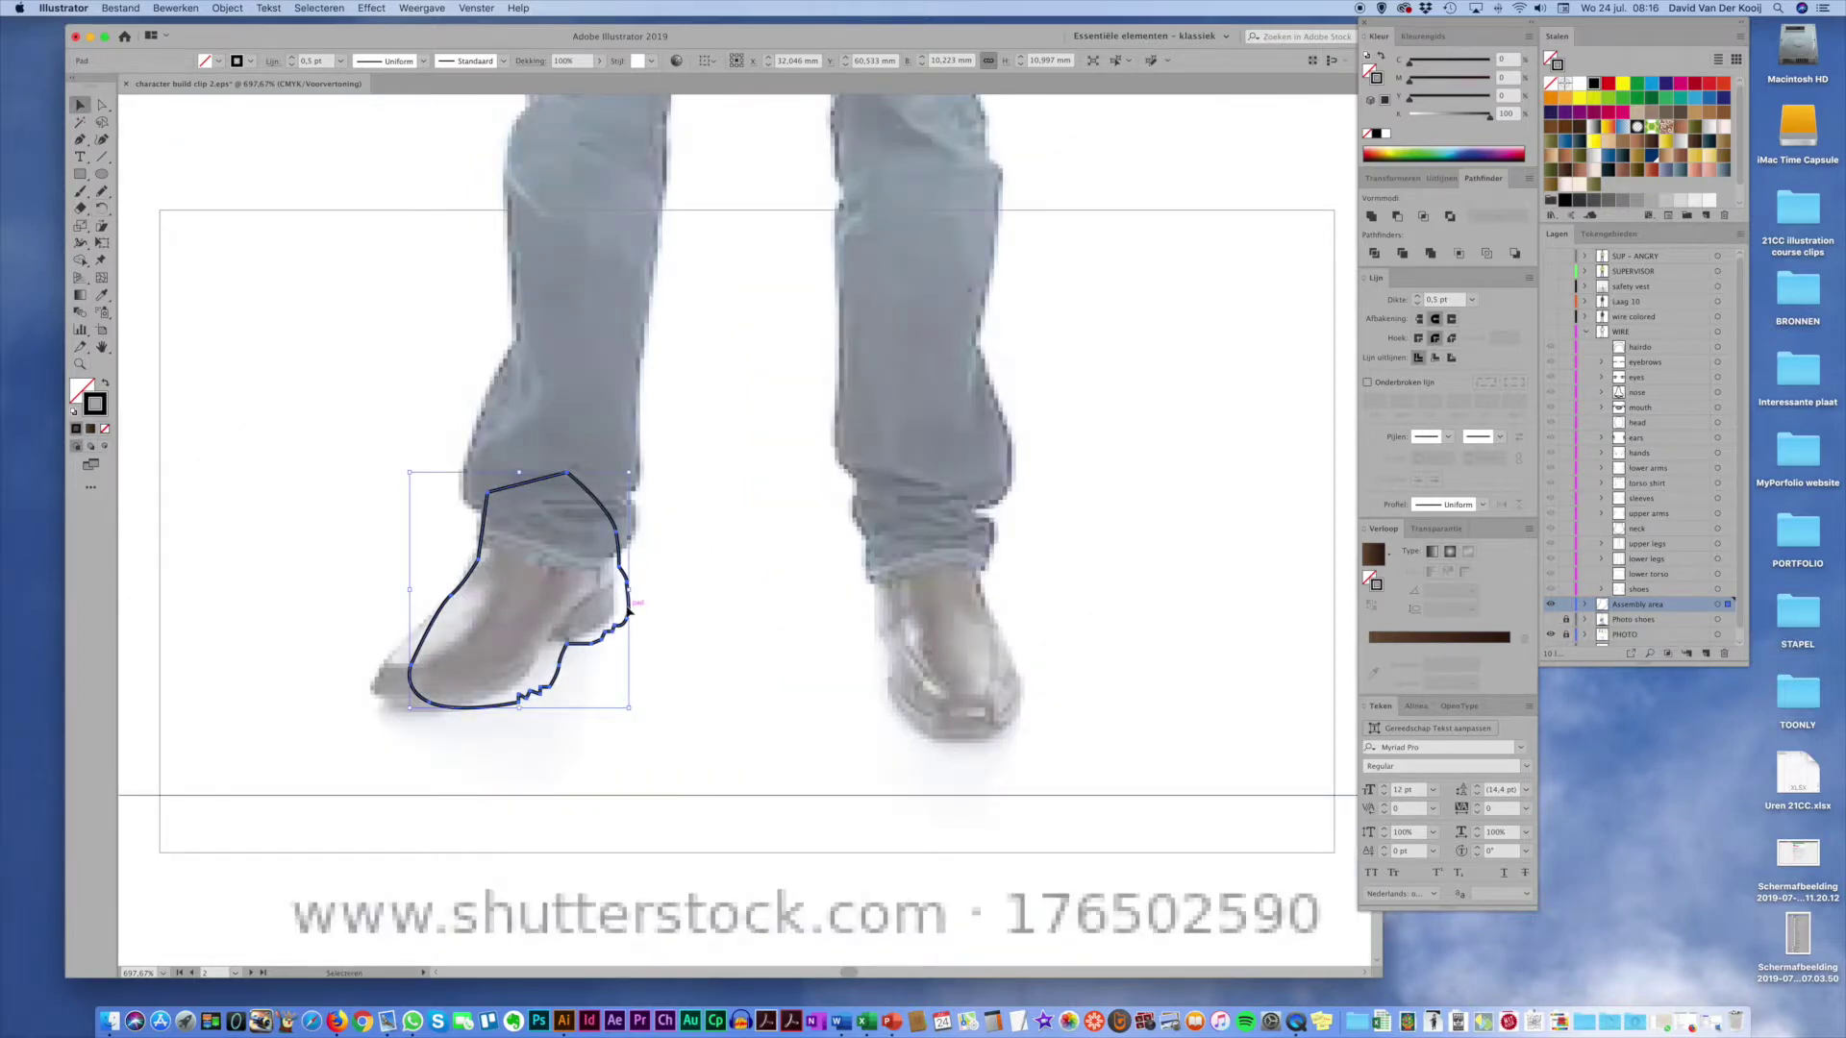
key("Left")
key("Left")
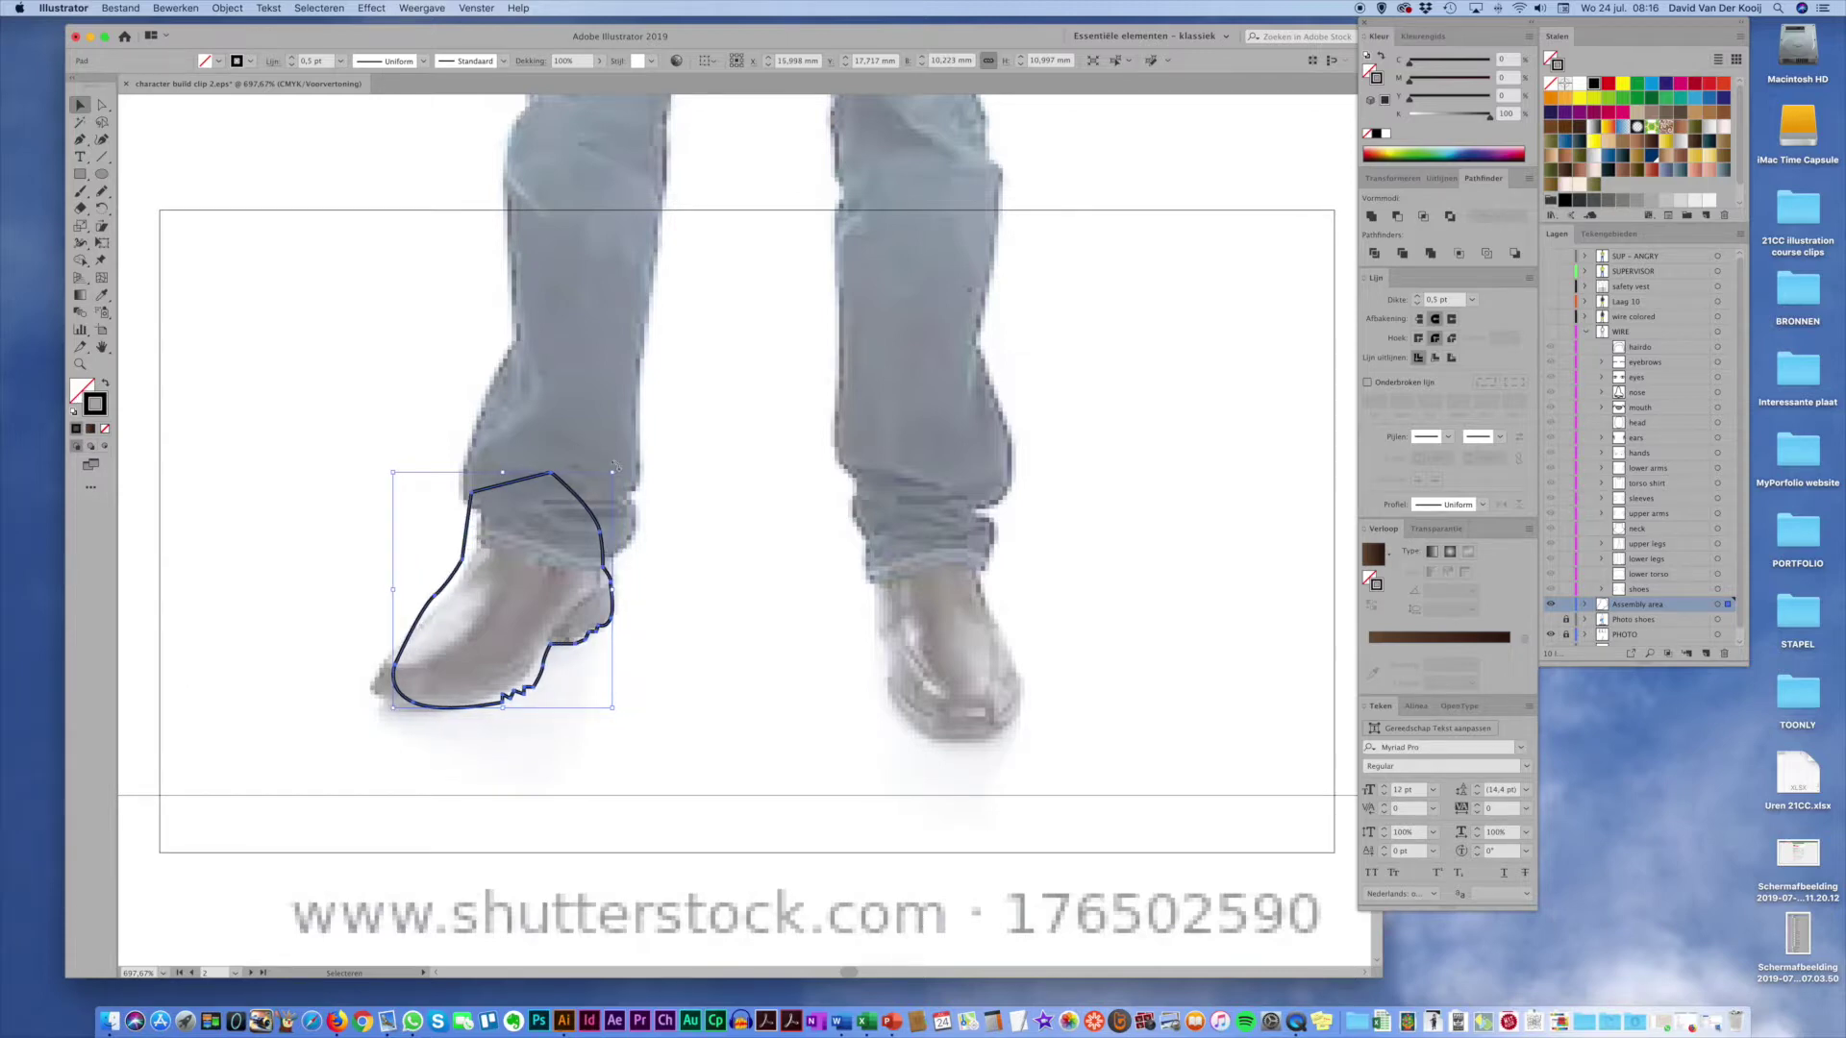
left_click_drag(614, 466, 622, 482)
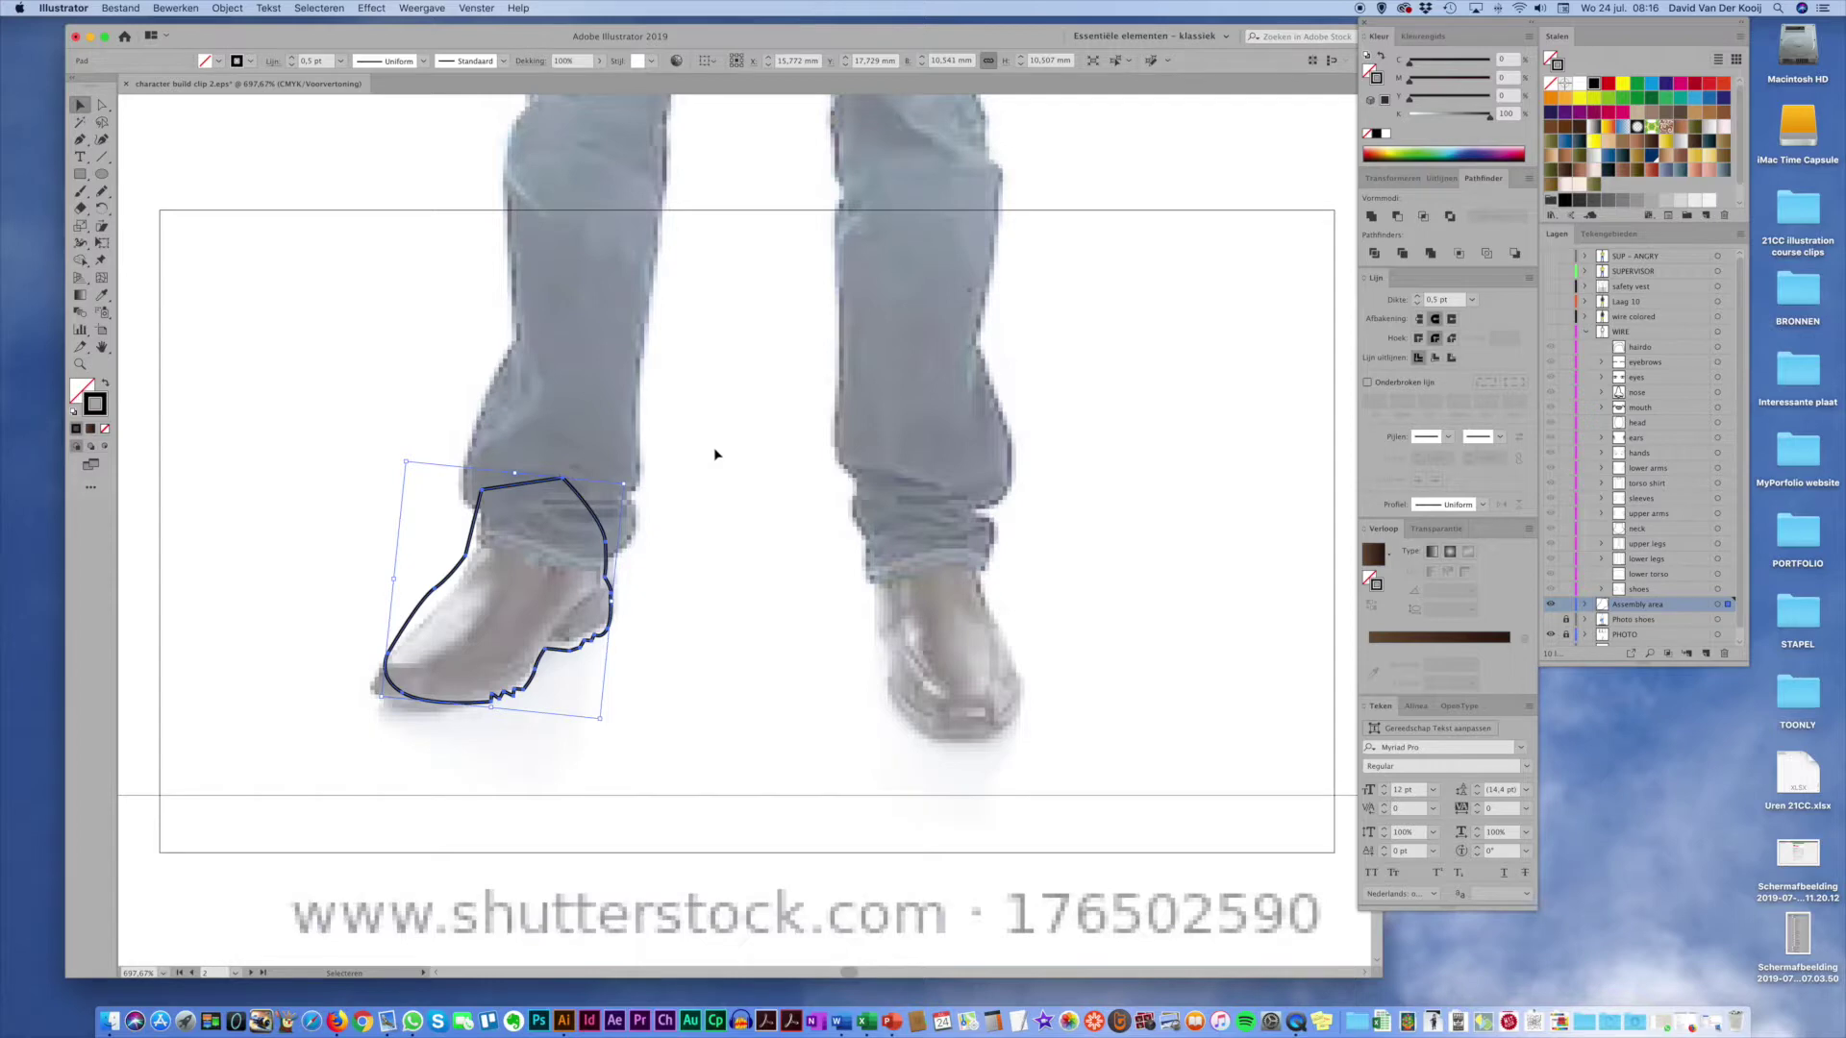
left_click(1603, 234)
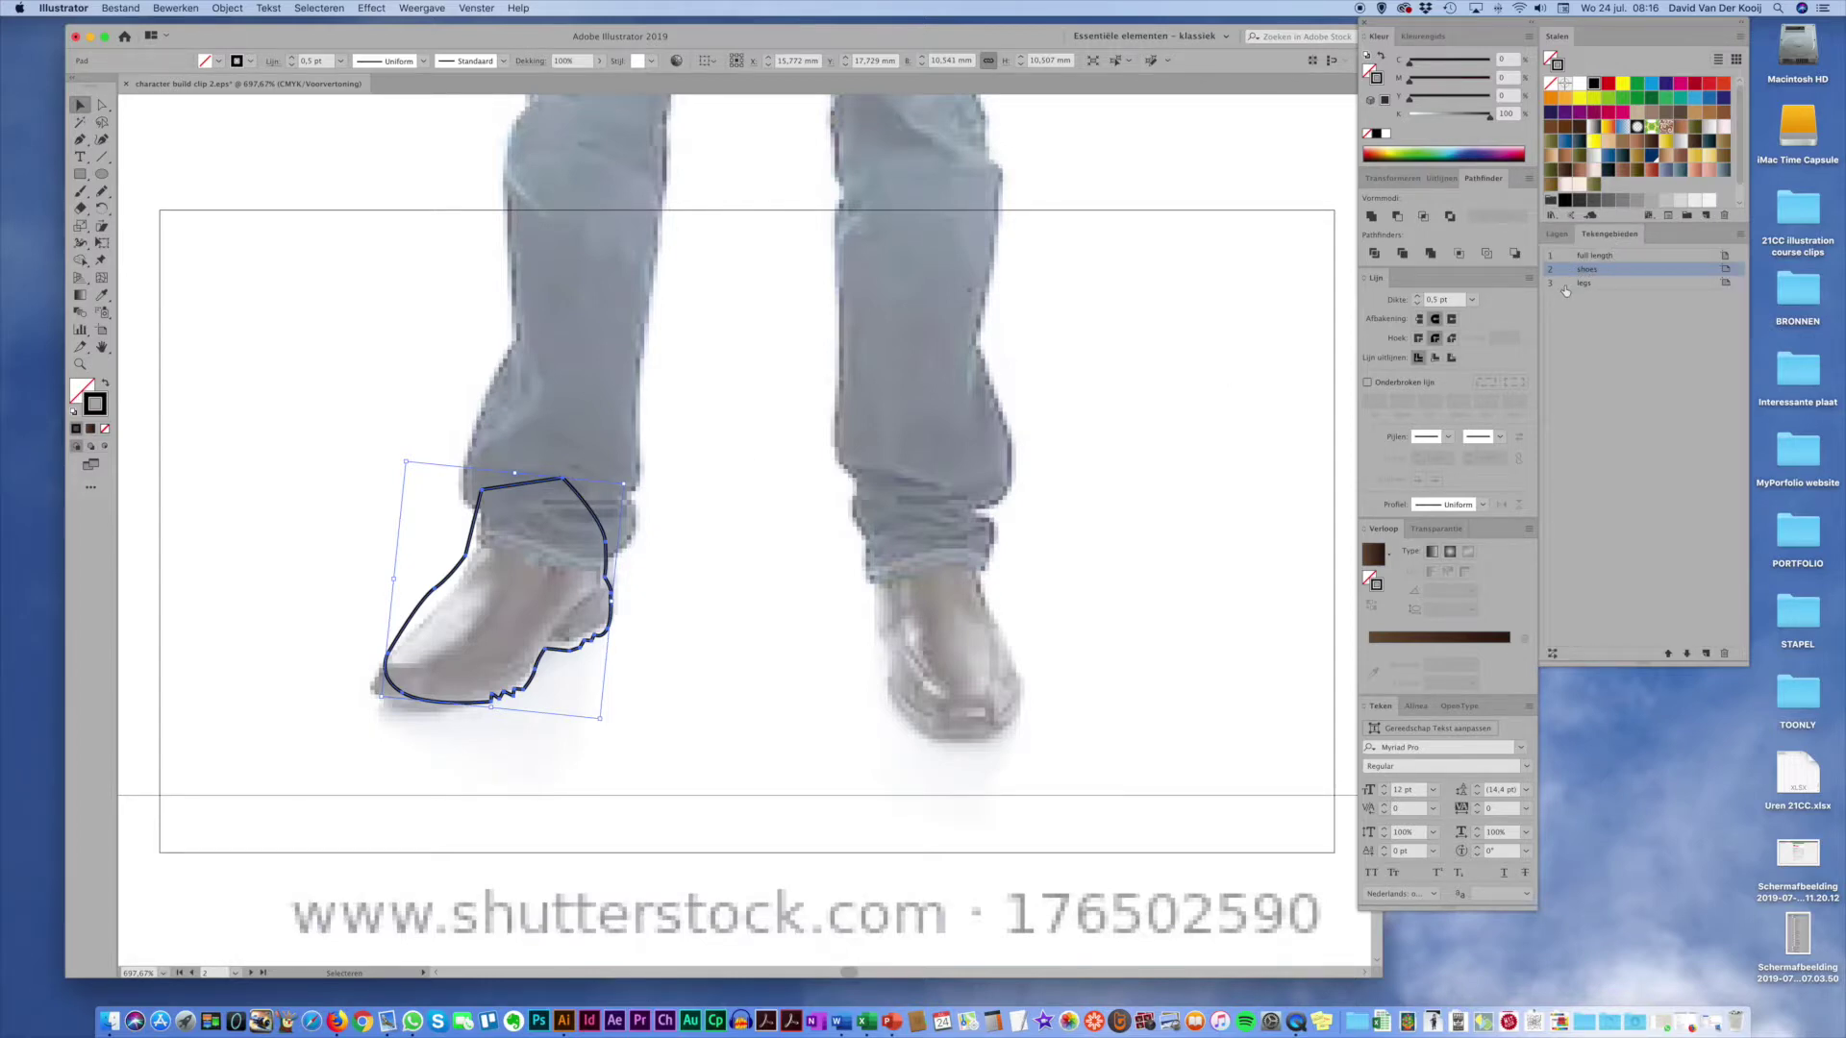
double_click(1566, 286)
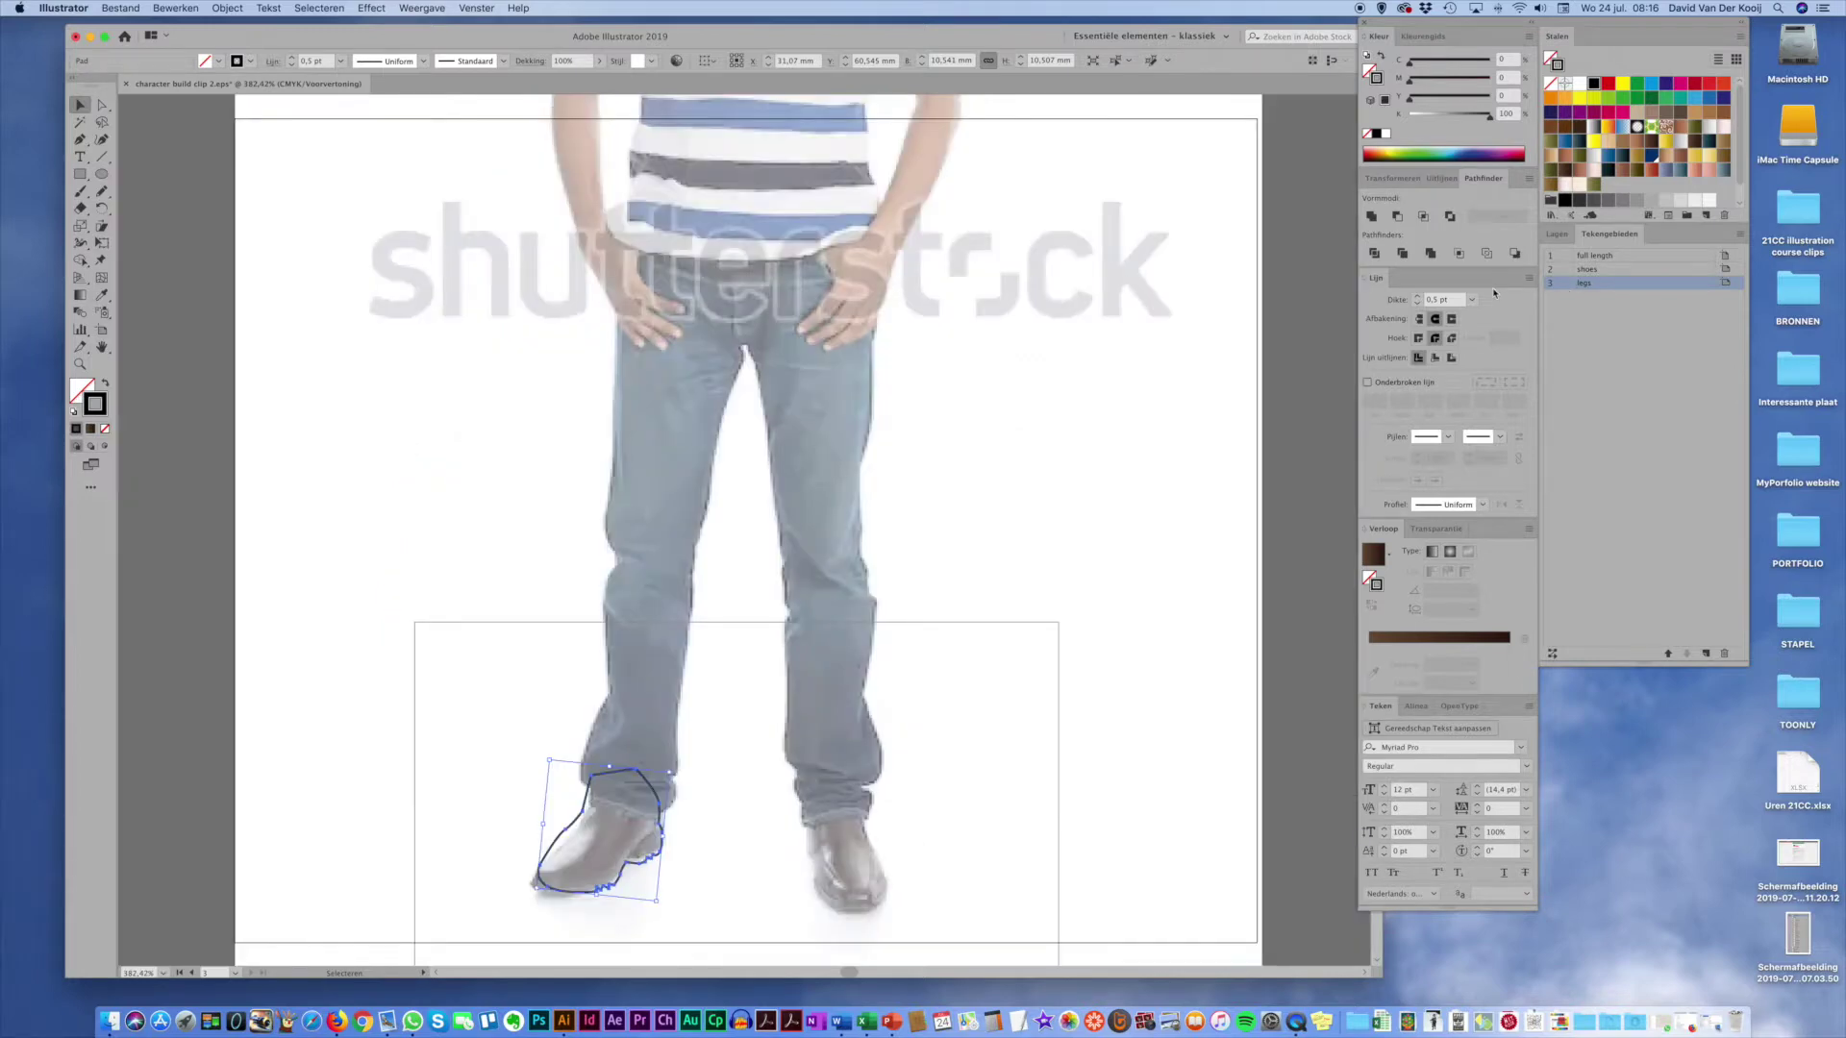
Step: Trace a closed Pen outline of the left trouser leg from knee down to ankle and back
left_click(81, 140)
left_click_drag(646, 522, 683, 640)
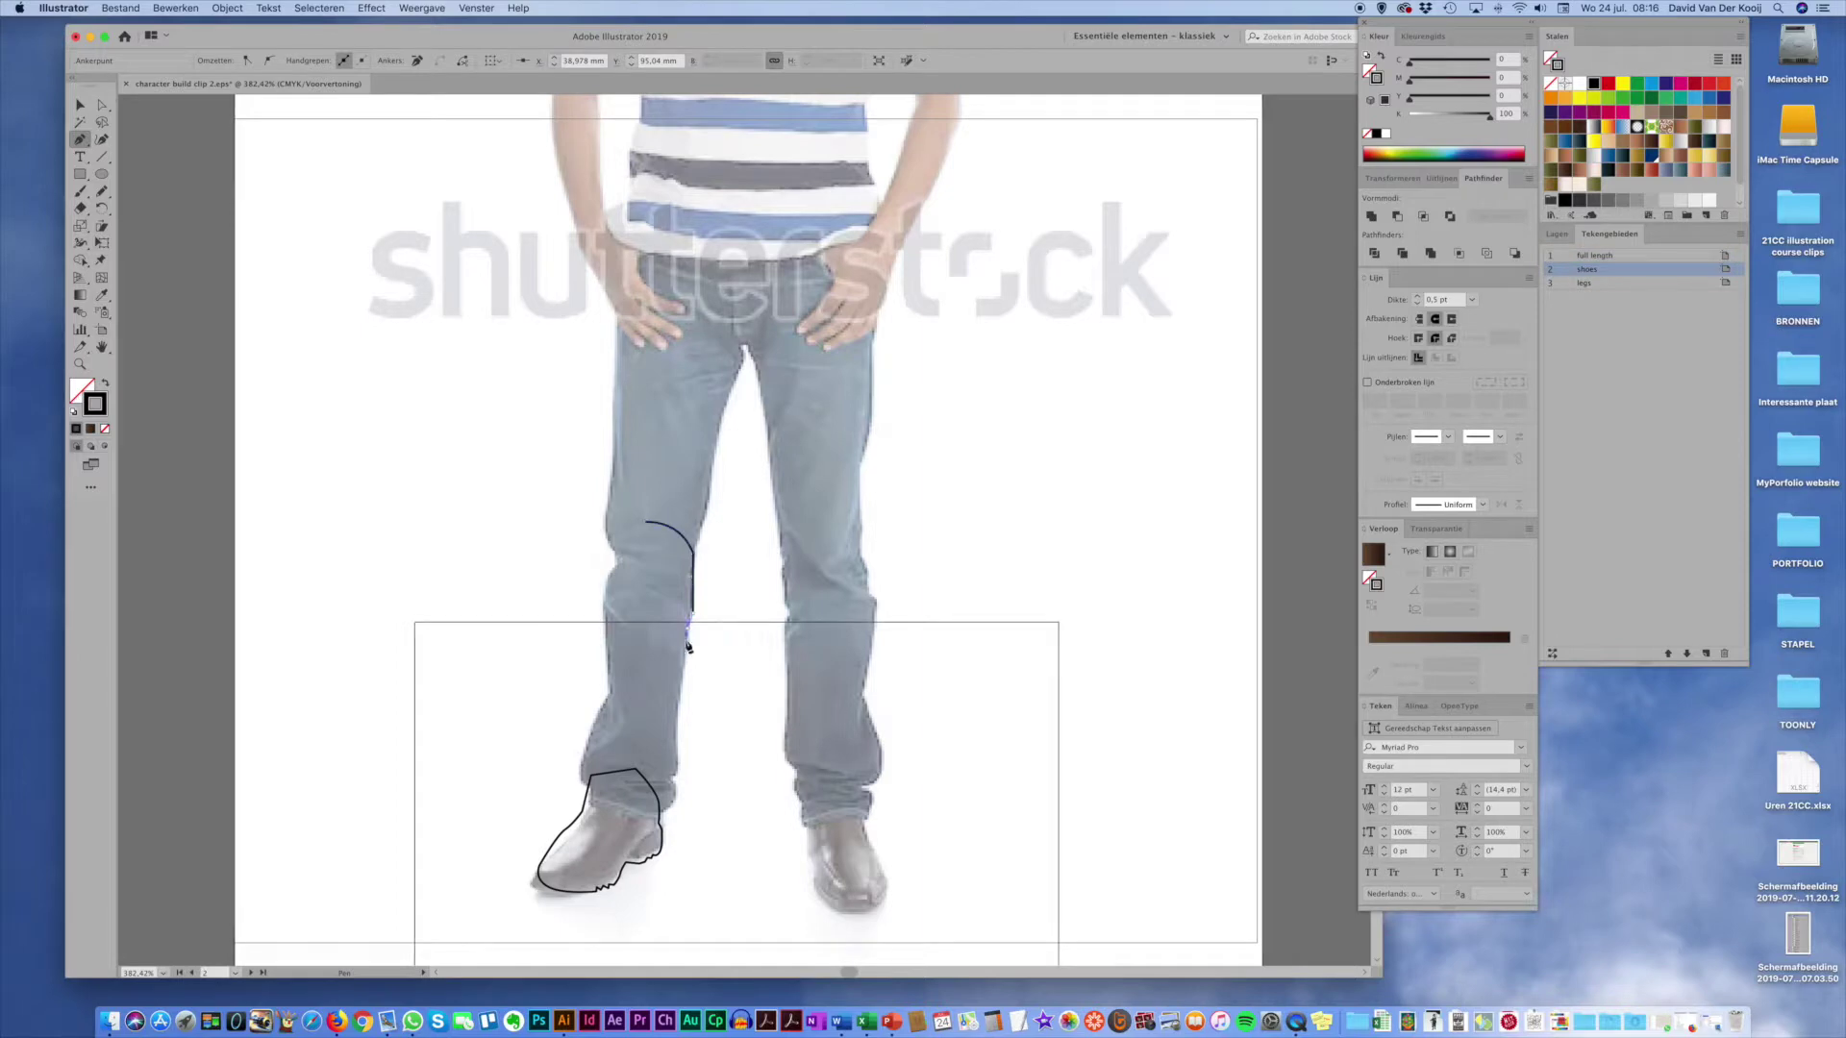
left_click_drag(677, 772, 588, 806)
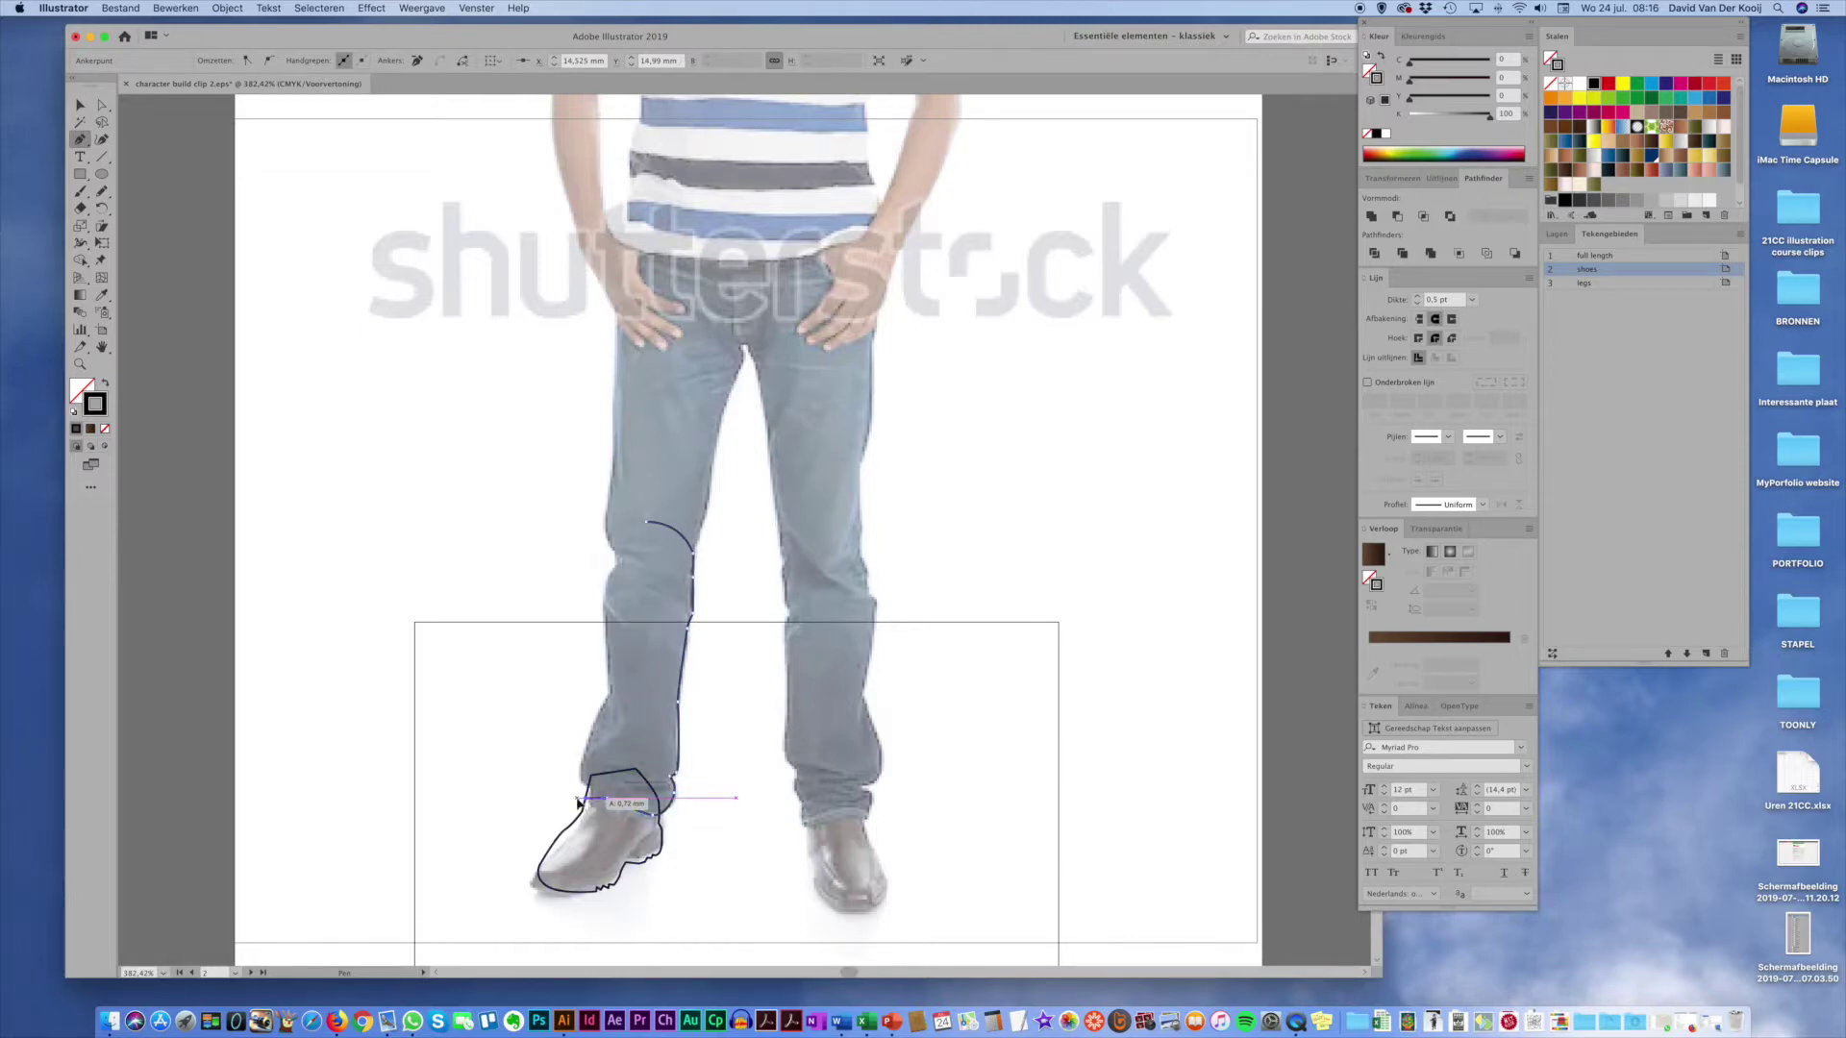
left_click(577, 766)
left_click(608, 688)
left_click(605, 593)
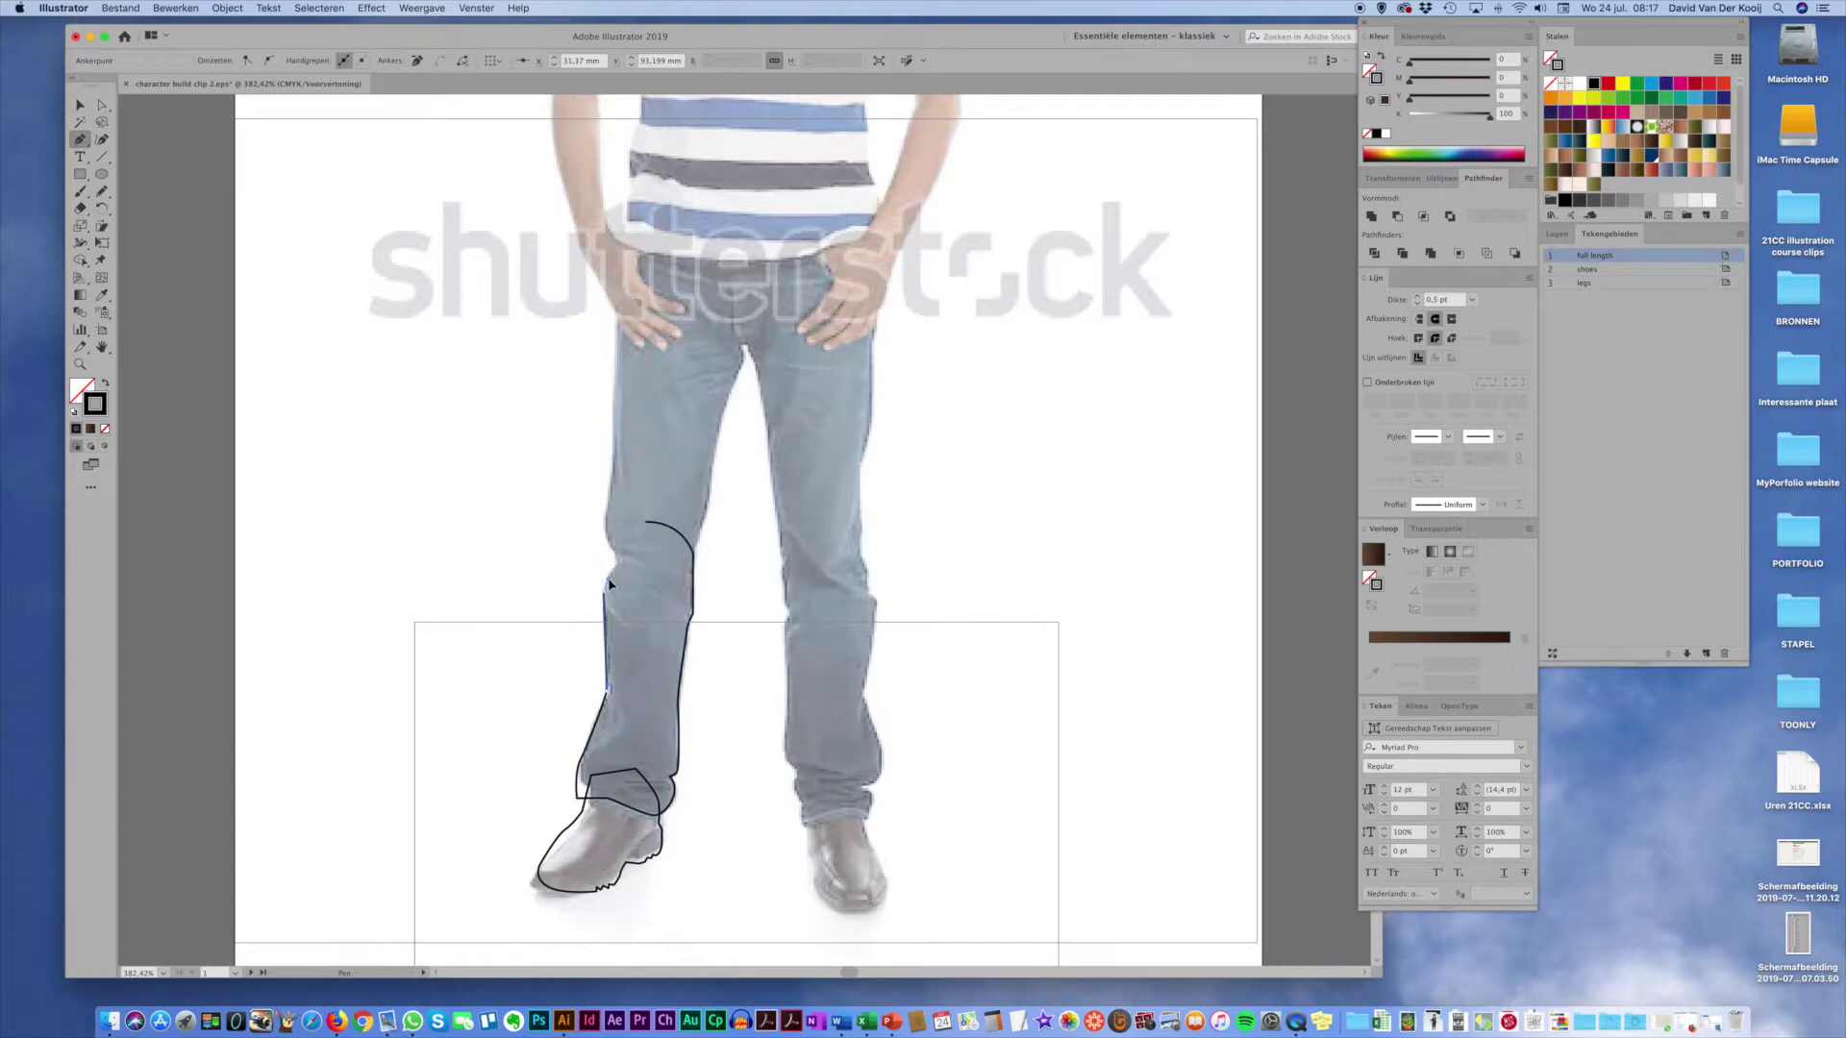
mouse_move(604, 594)
left_mouse_down()
mouse_move(640, 523)
mouse_move(687, 522)
mouse_move(643, 525)
mouse_move(616, 566)
left_mouse_up()
Step: Reposition the knee anchor of the left leg outline with Direct Selection
key("a")
left_click(621, 564)
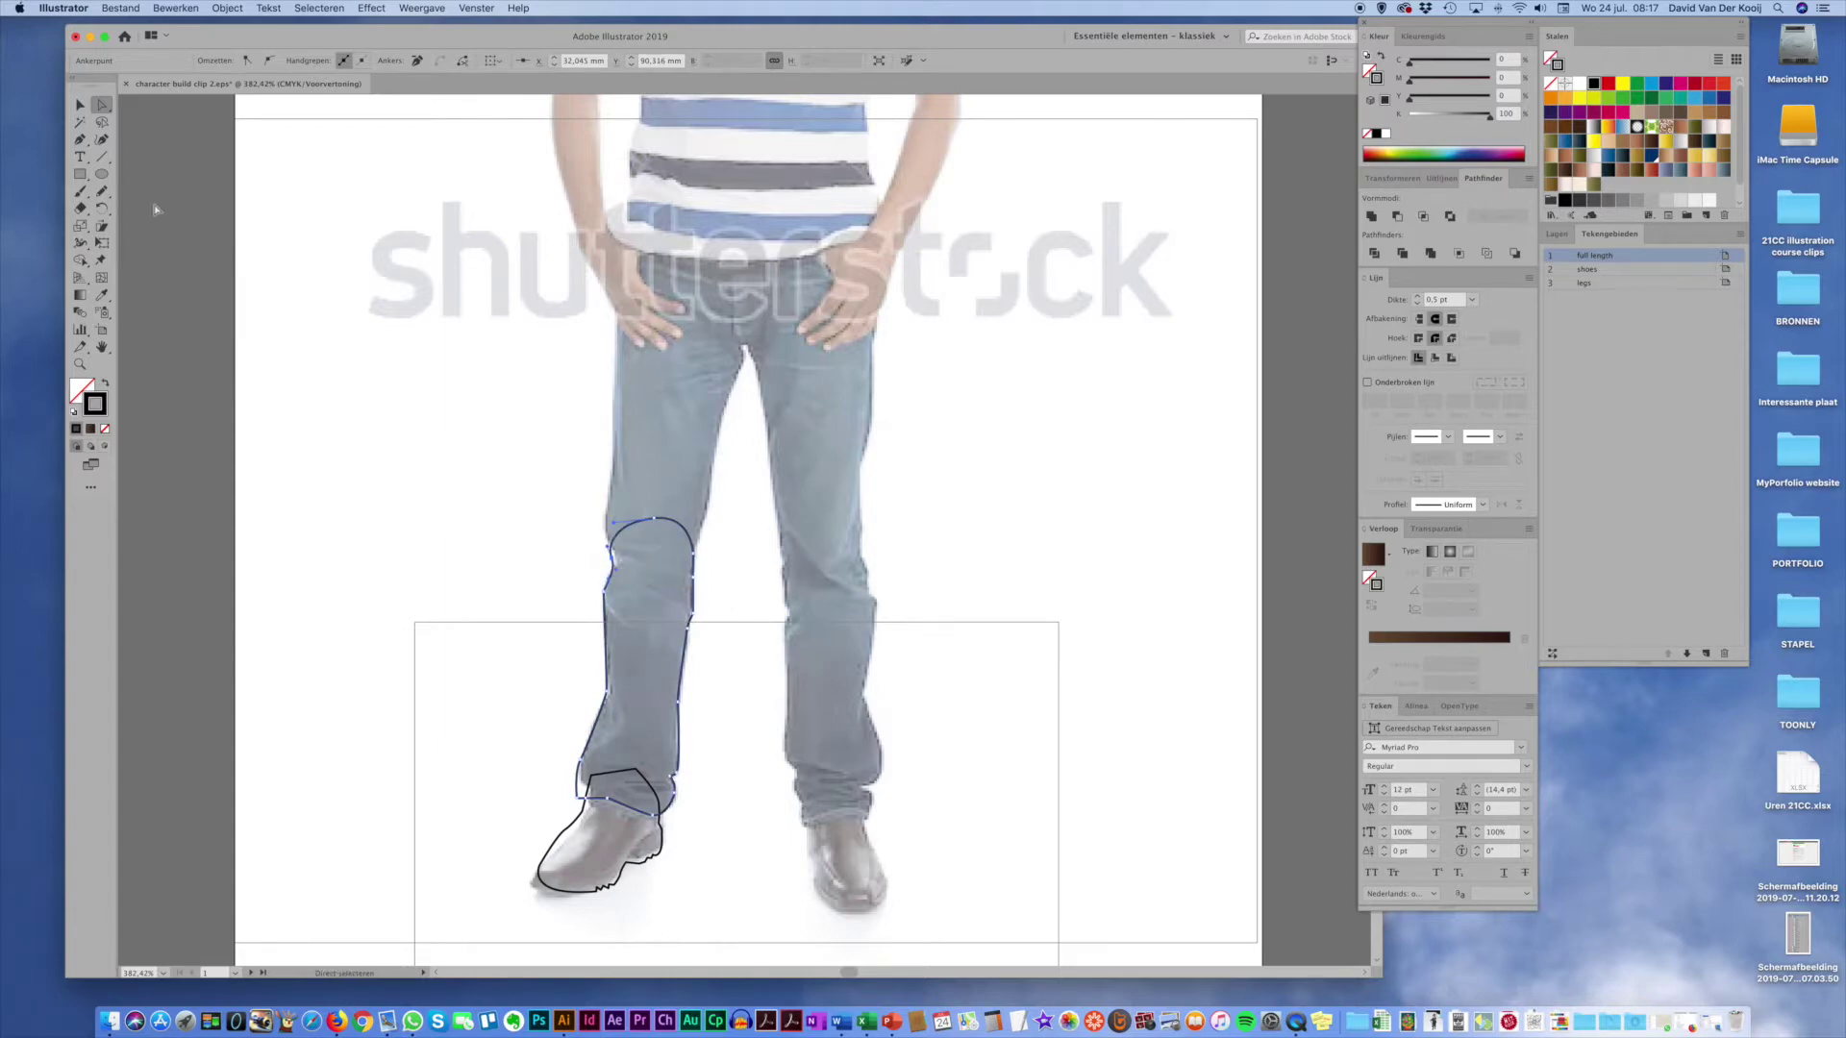
left_click(79, 142)
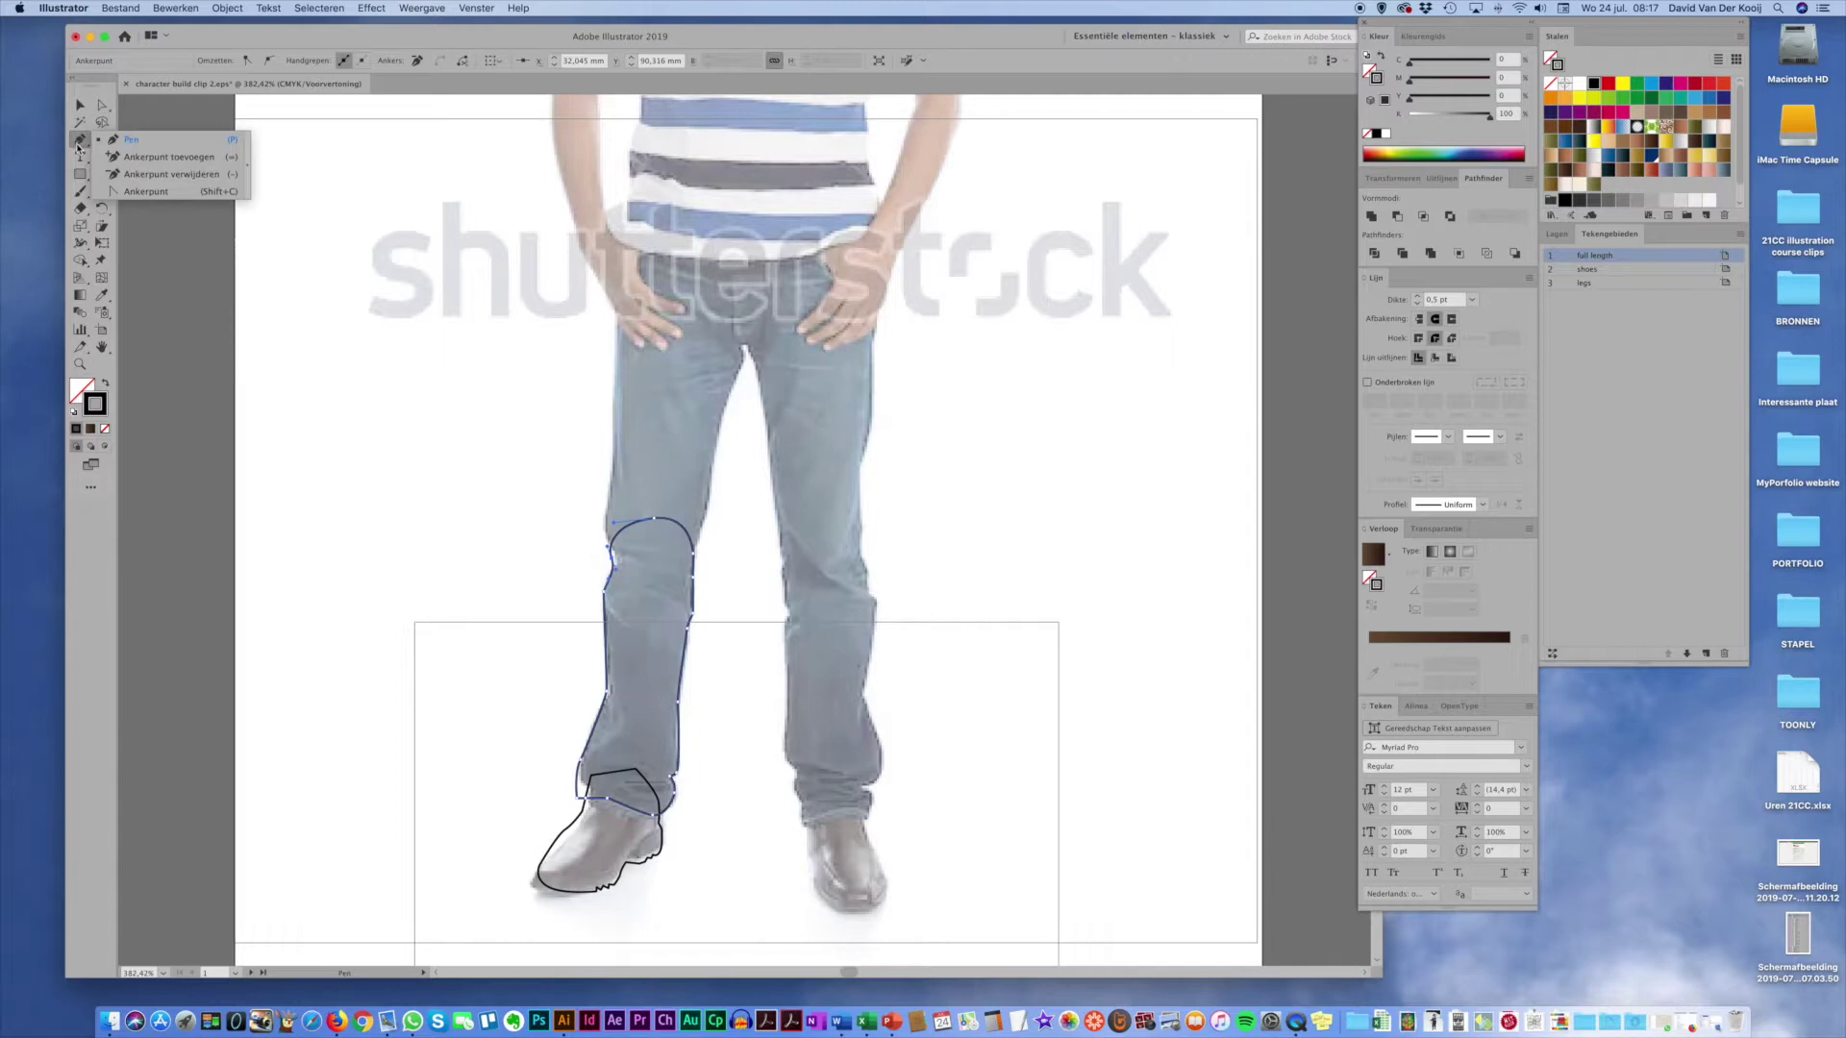
Step: Draw a freehand Pencil outline around the right trouser leg and zoom in on both legs
left_click(100, 195)
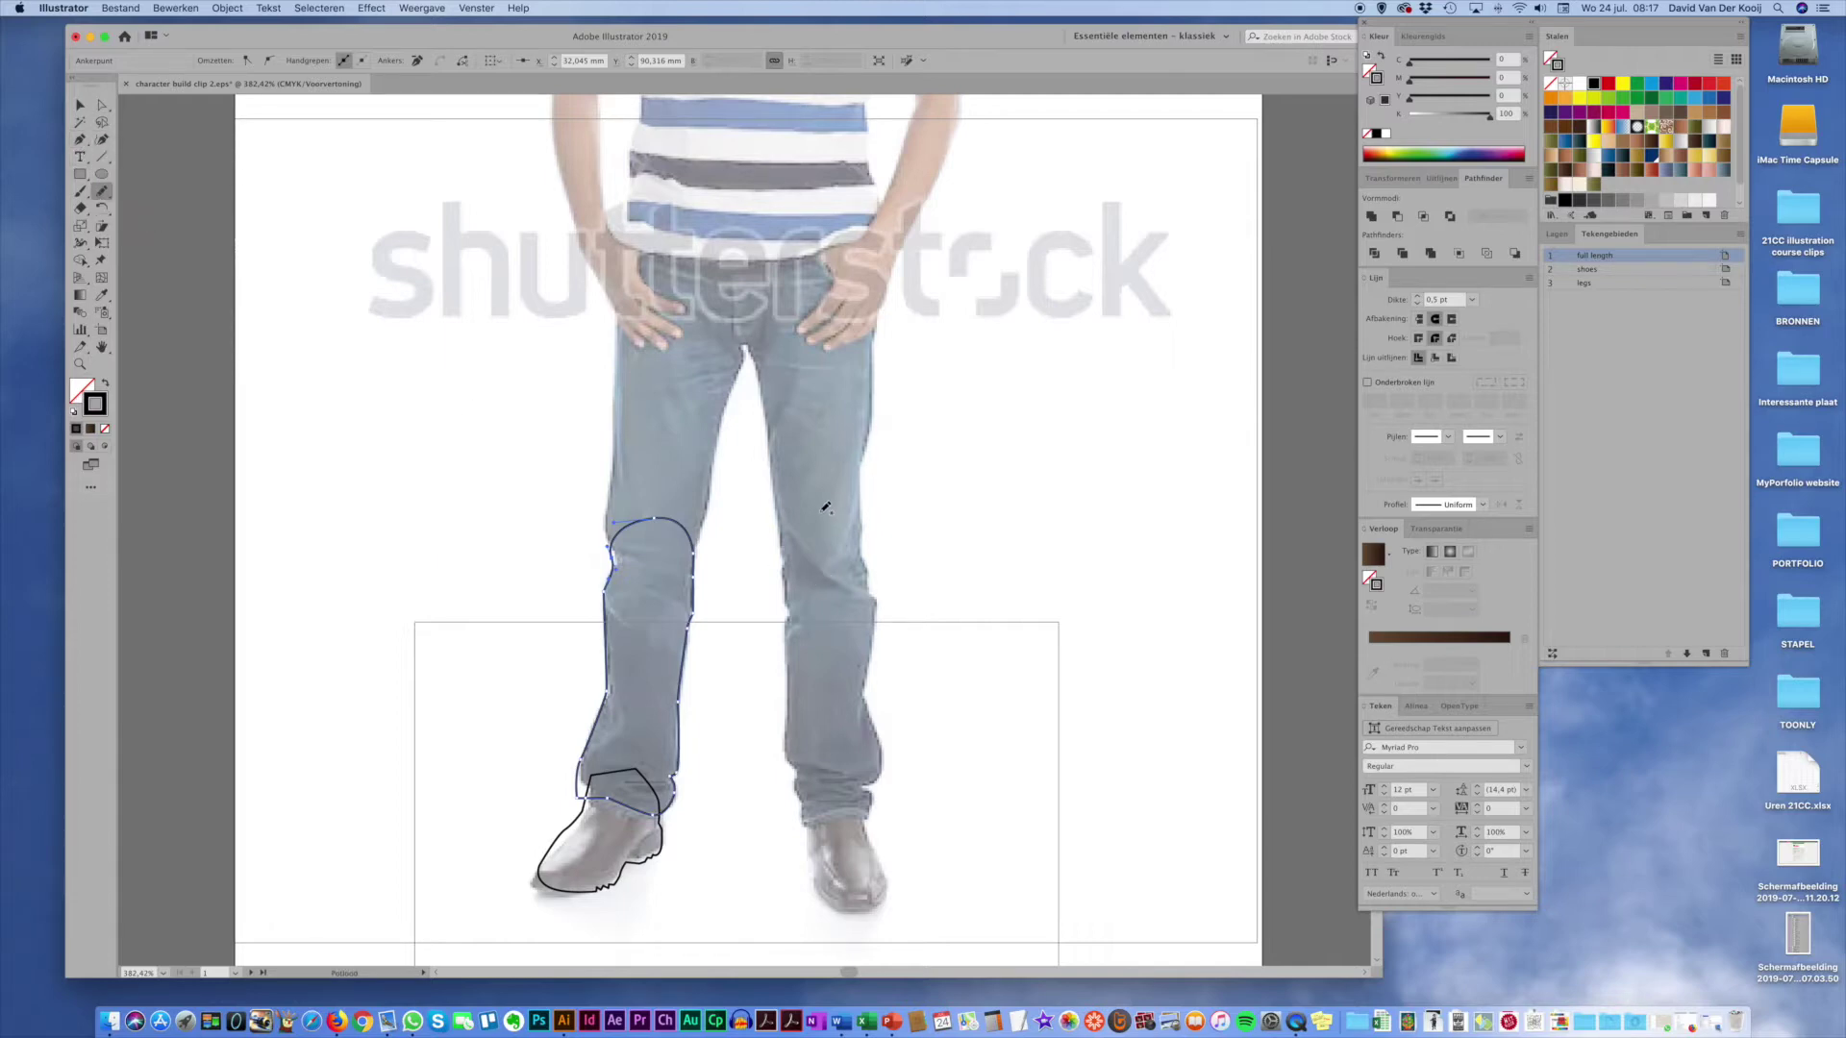
mouse_move(824, 512)
left_mouse_down()
mouse_move(866, 544)
mouse_move(878, 774)
mouse_move(865, 818)
mouse_move(804, 822)
mouse_move(787, 553)
mouse_move(808, 512)
mouse_move(833, 511)
left_mouse_up()
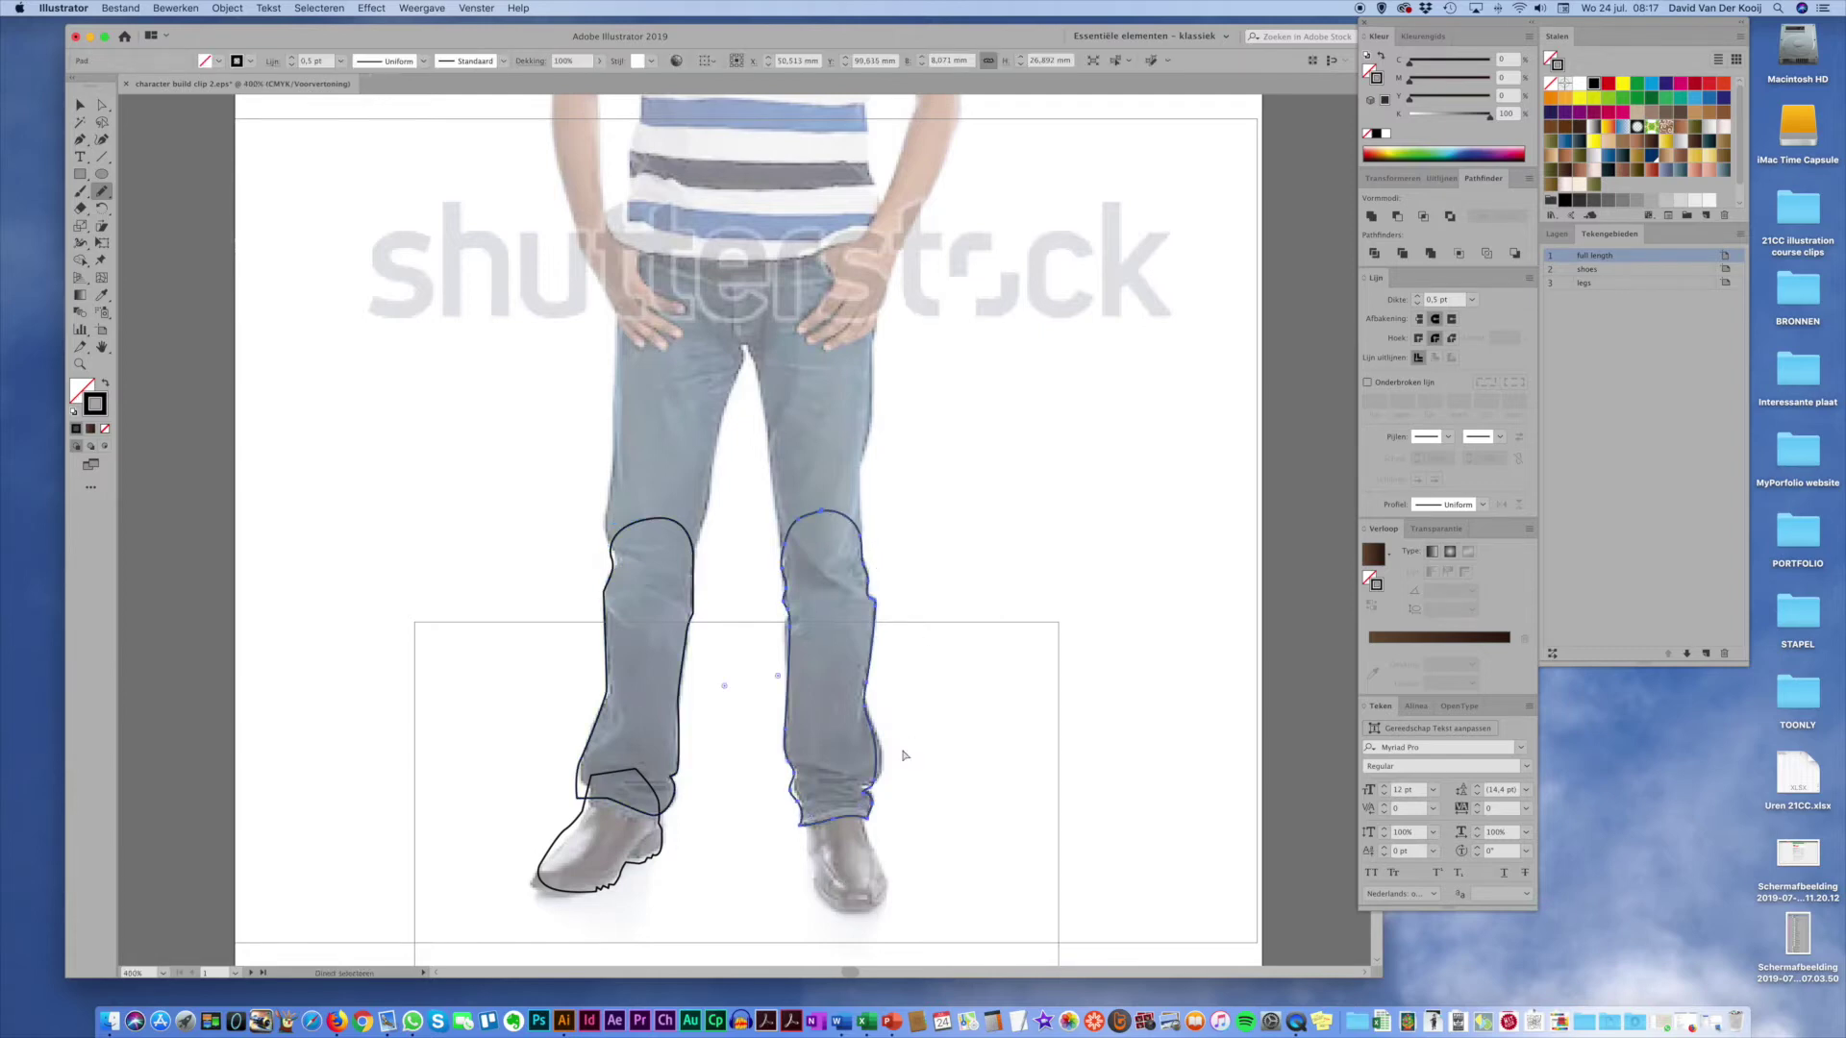
key("super+equal")
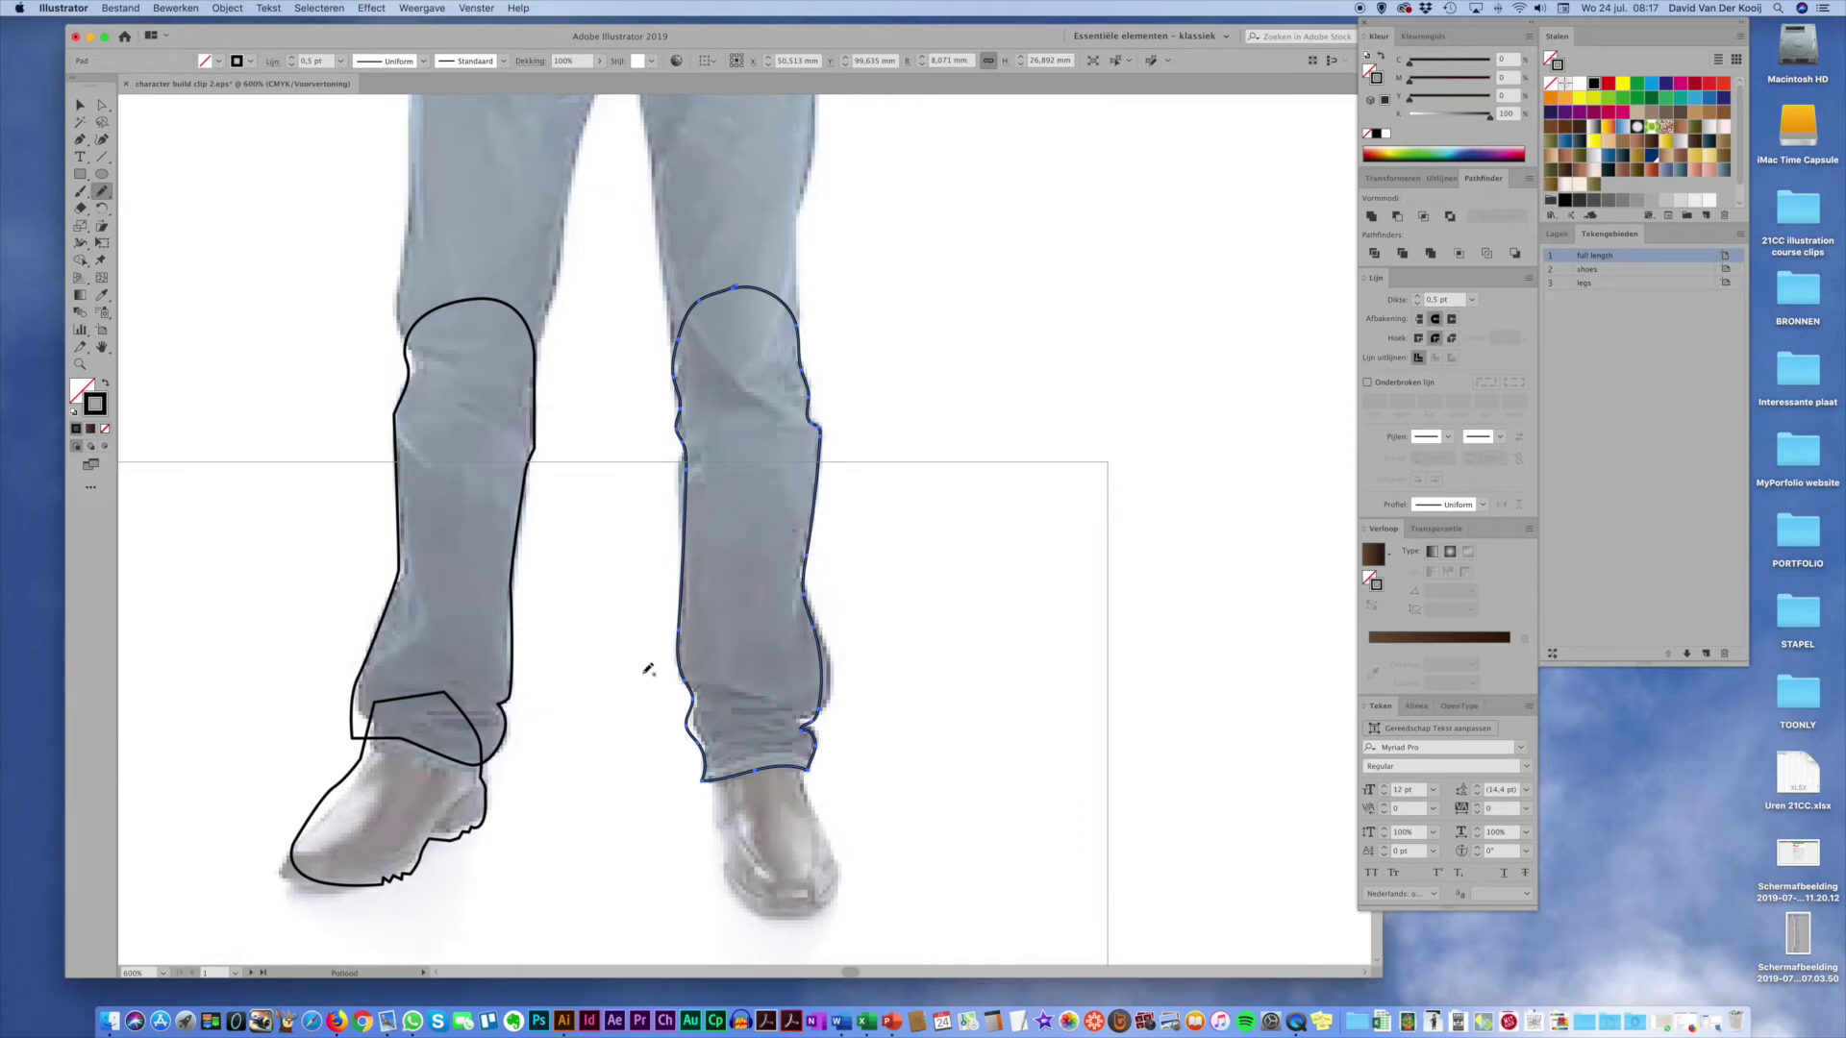
key("a")
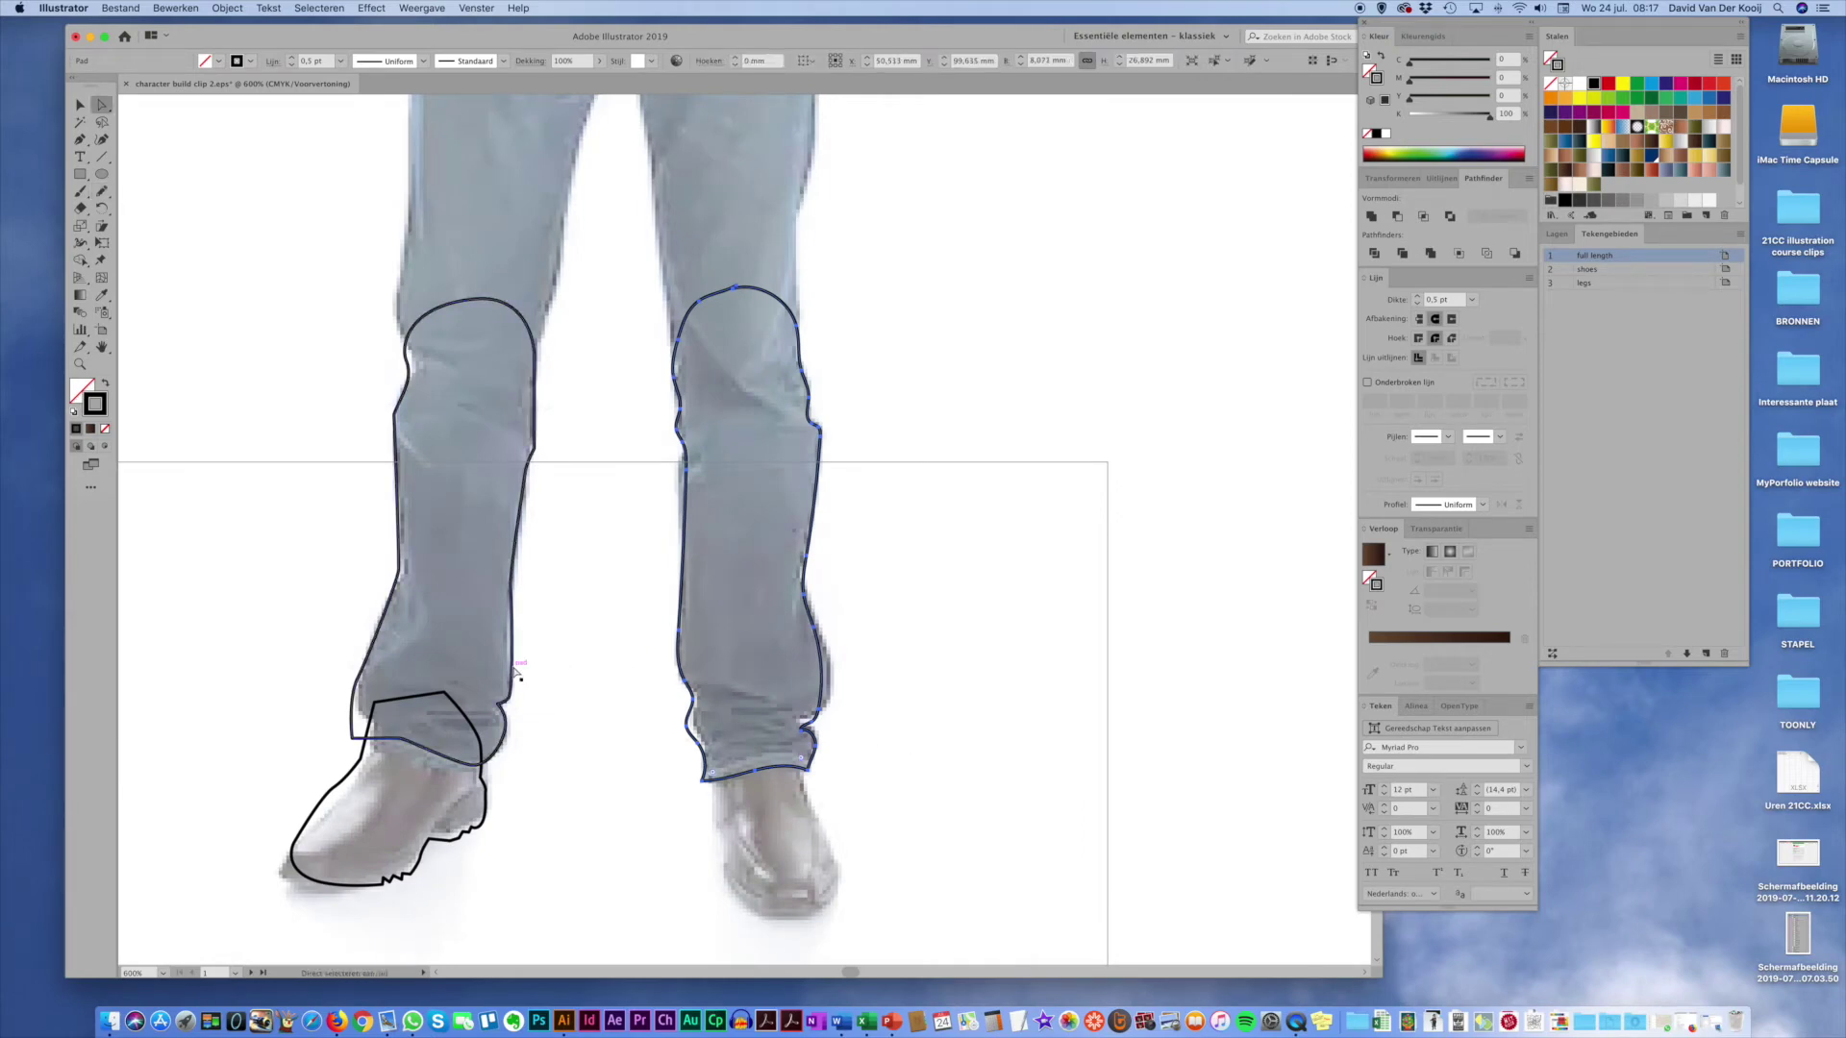
left_click(512, 666, "shift")
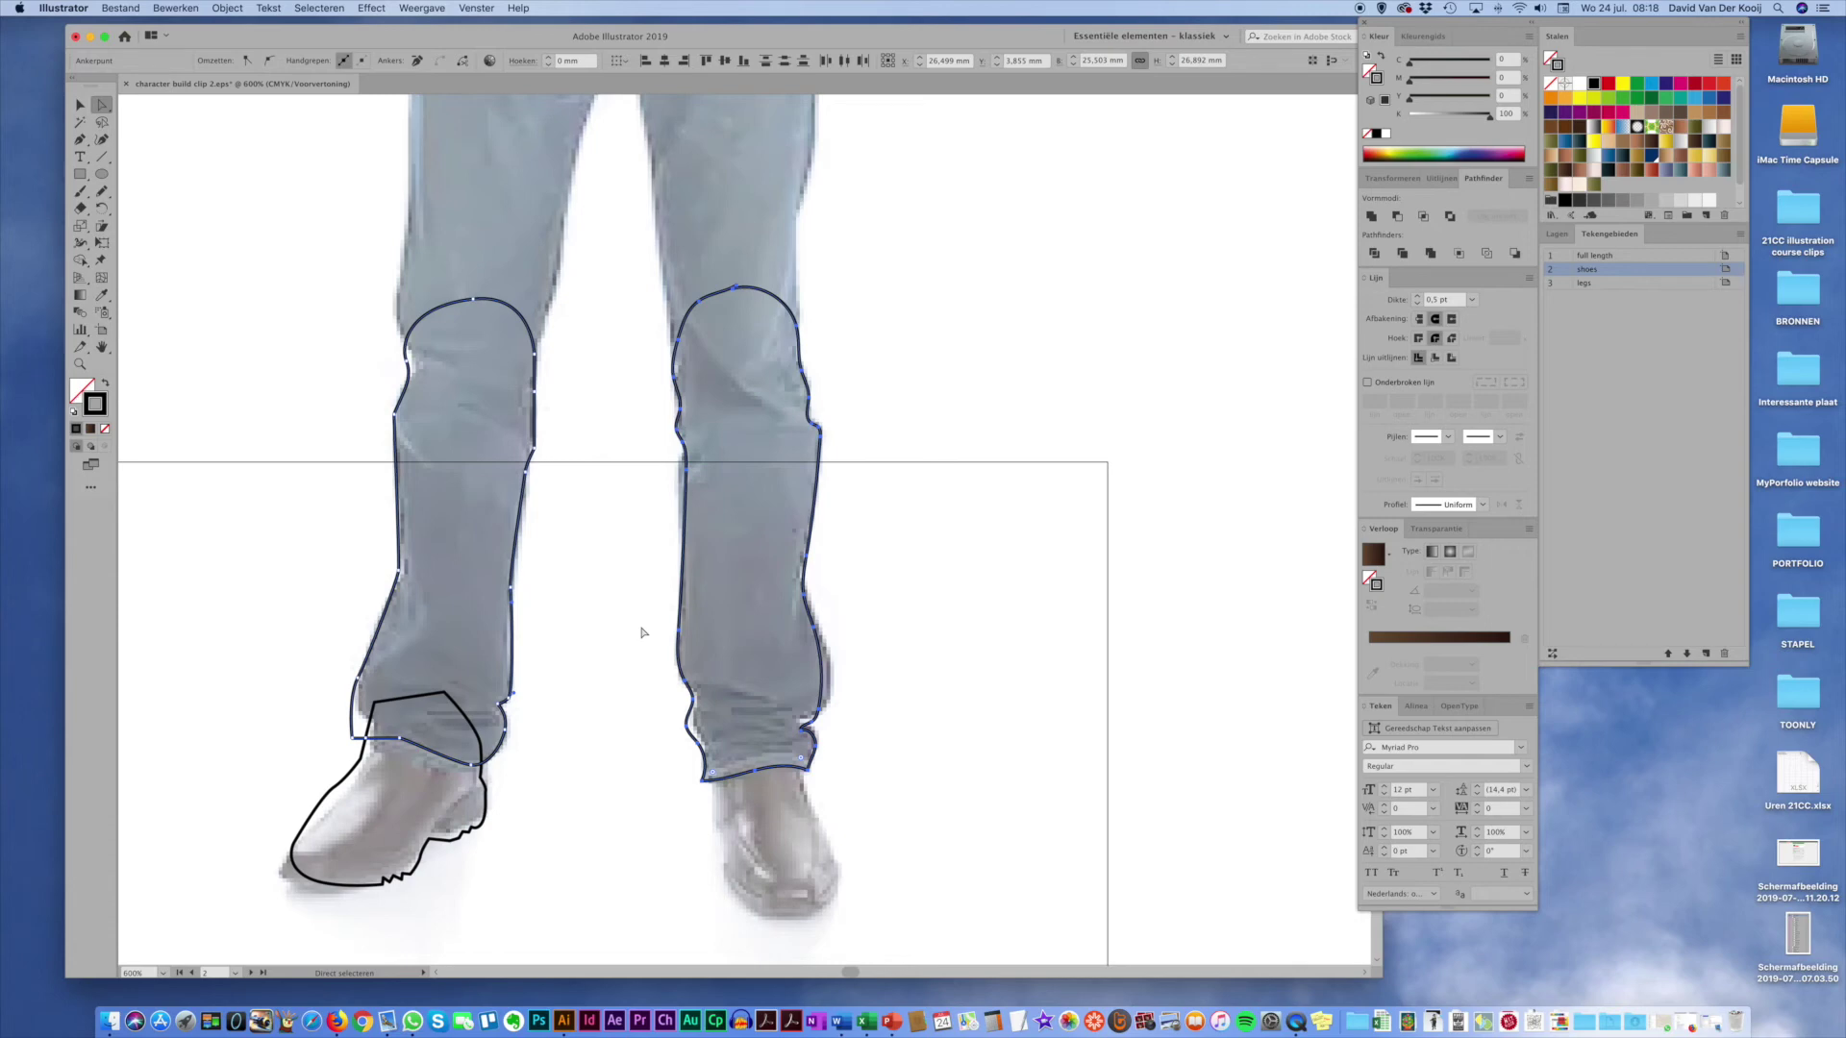
Step: Jump to the full-length artboard and turn the SUPERVISOR layer back on
left_click(1561, 255)
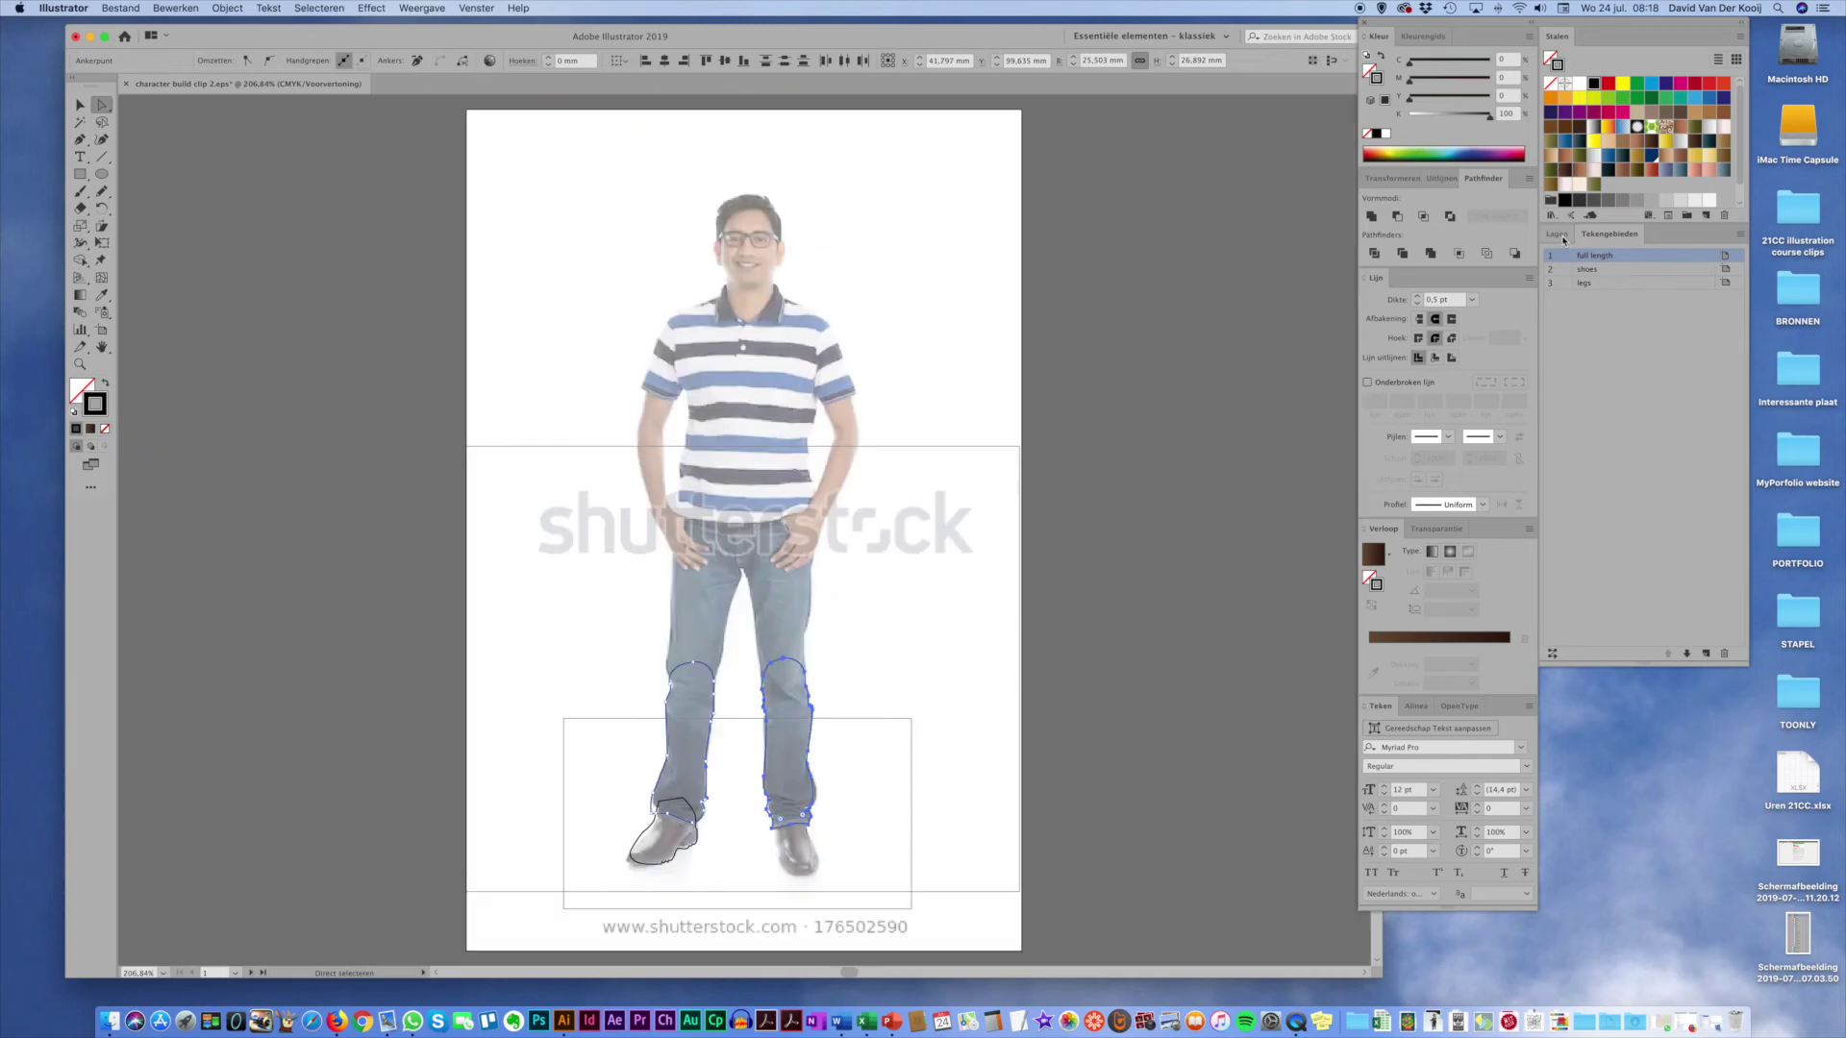
left_click(1562, 237)
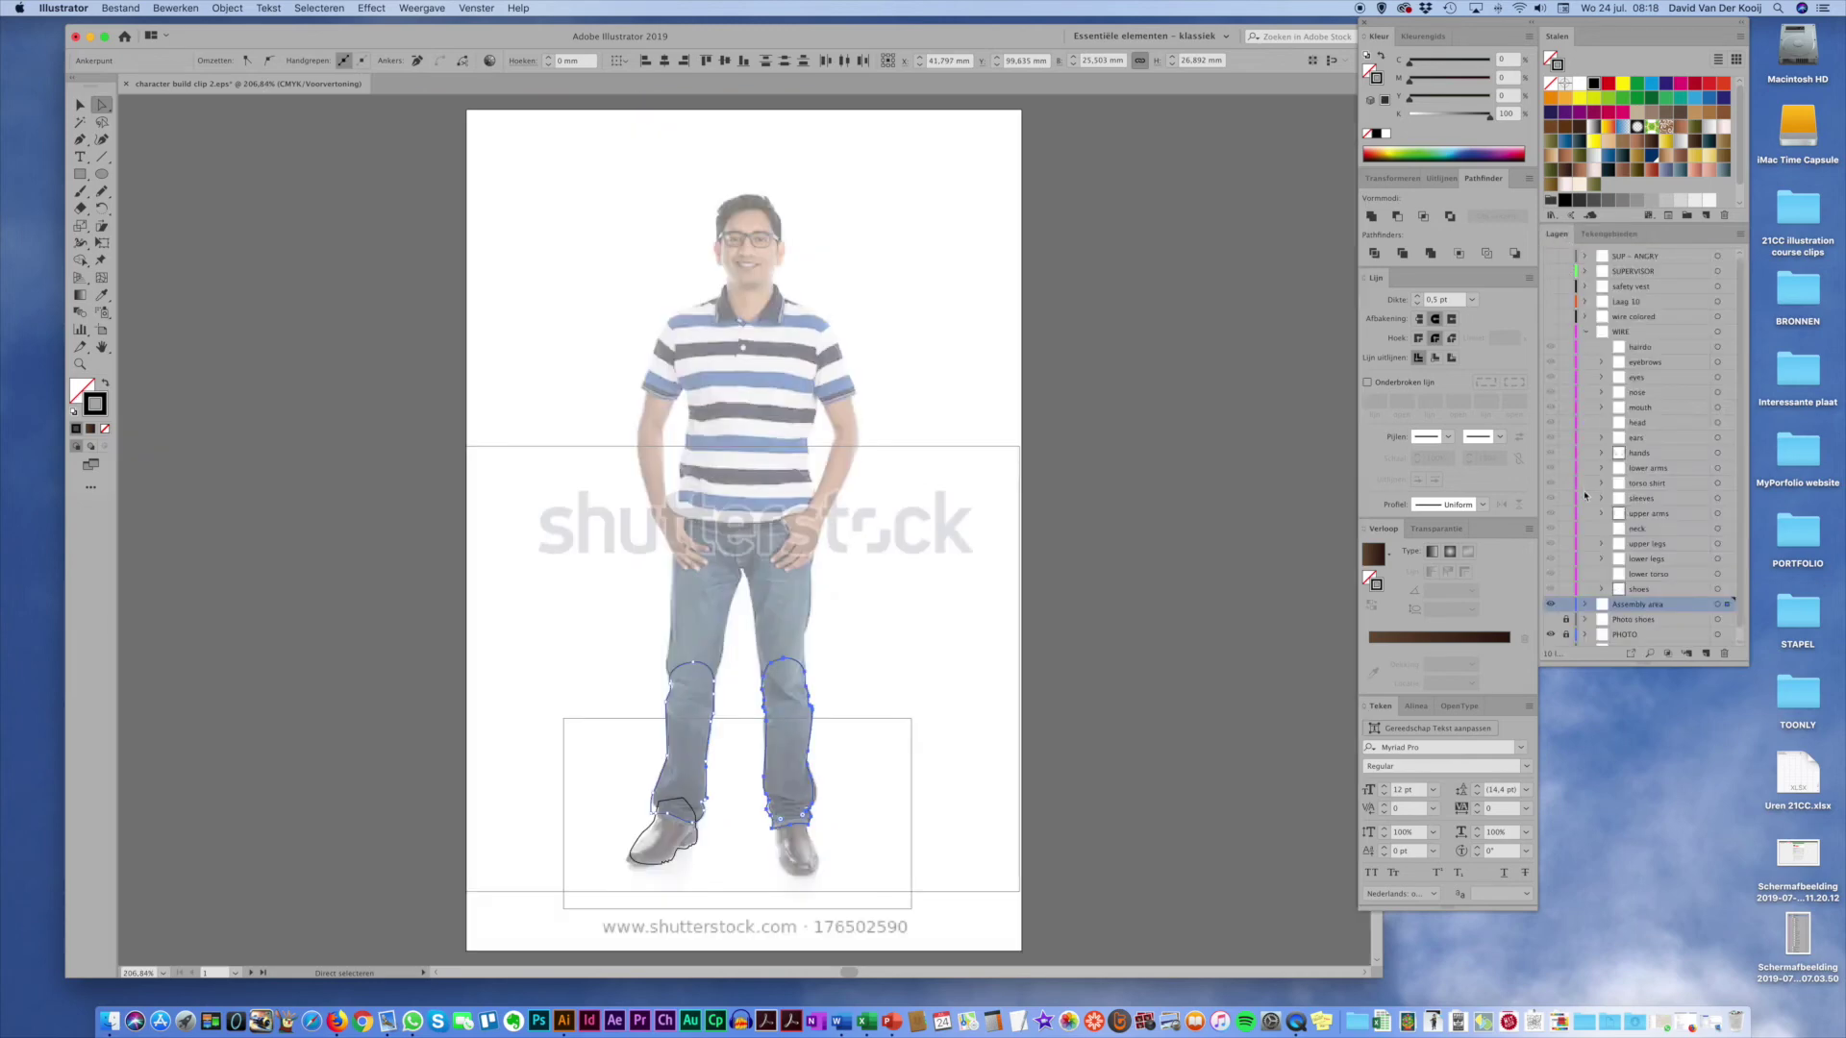
left_click(1552, 272)
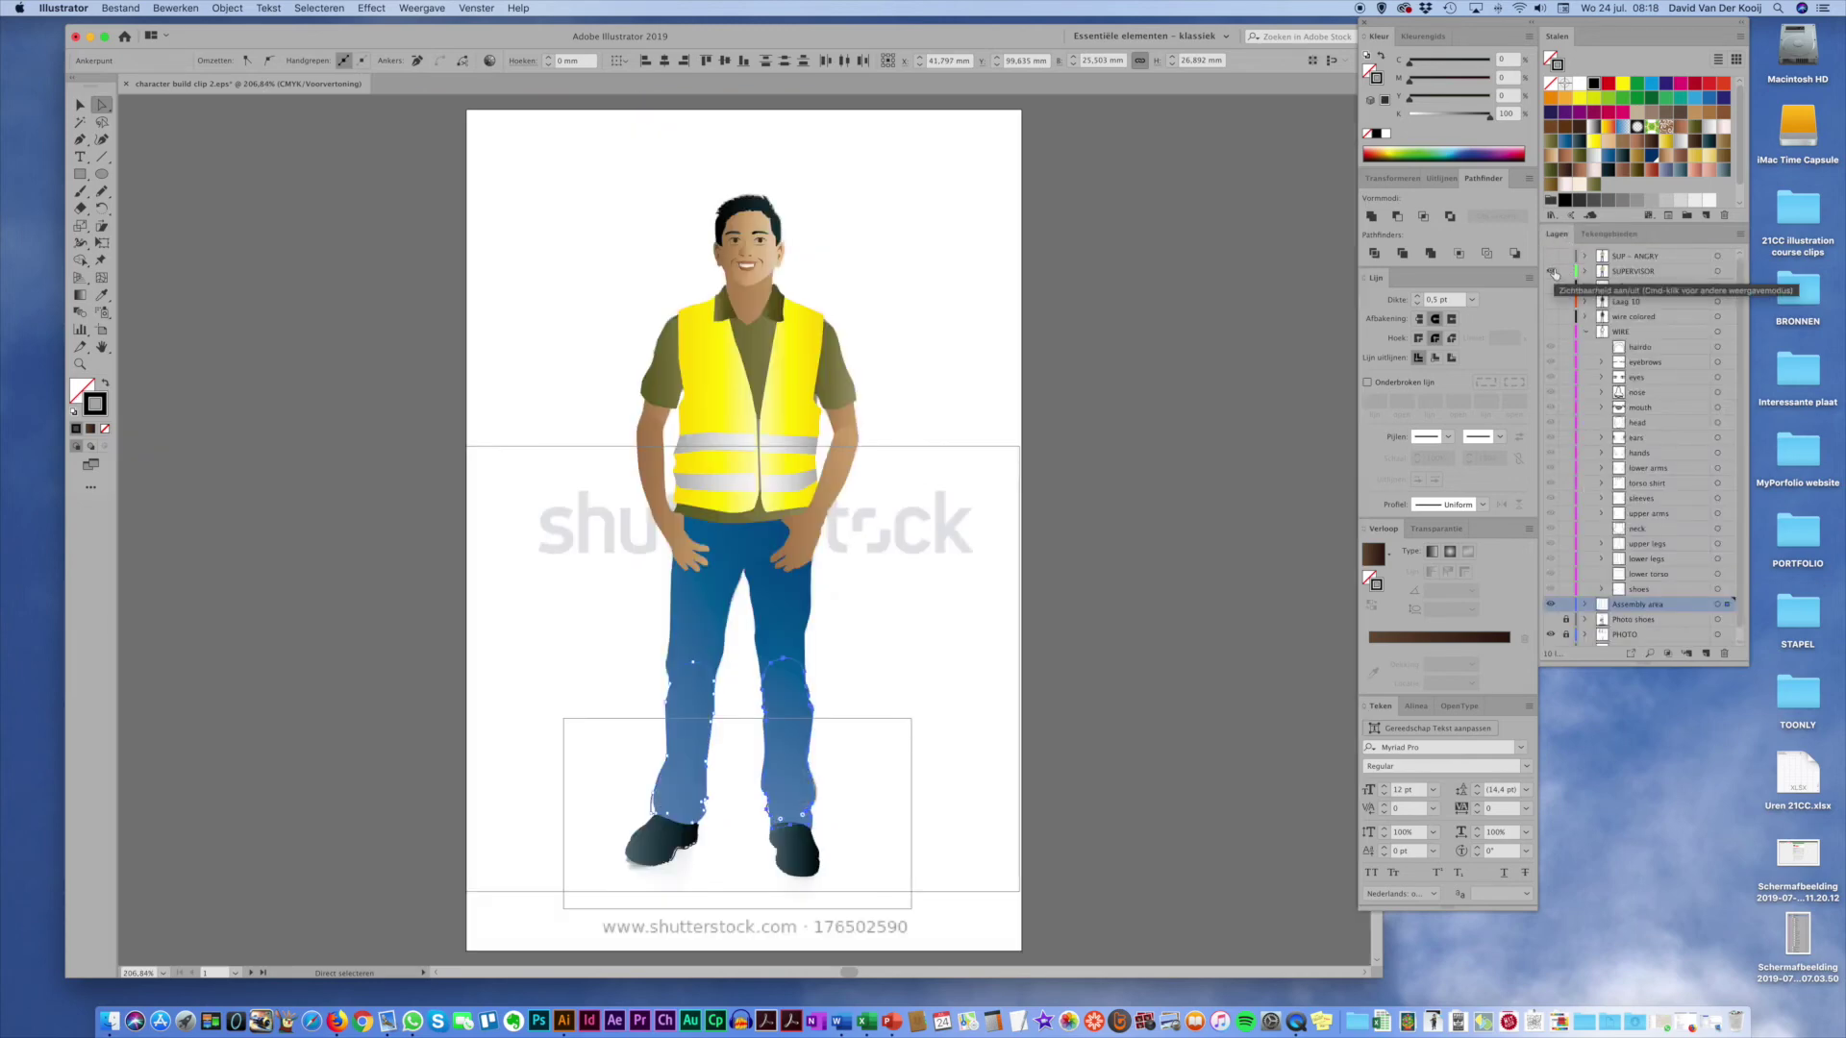